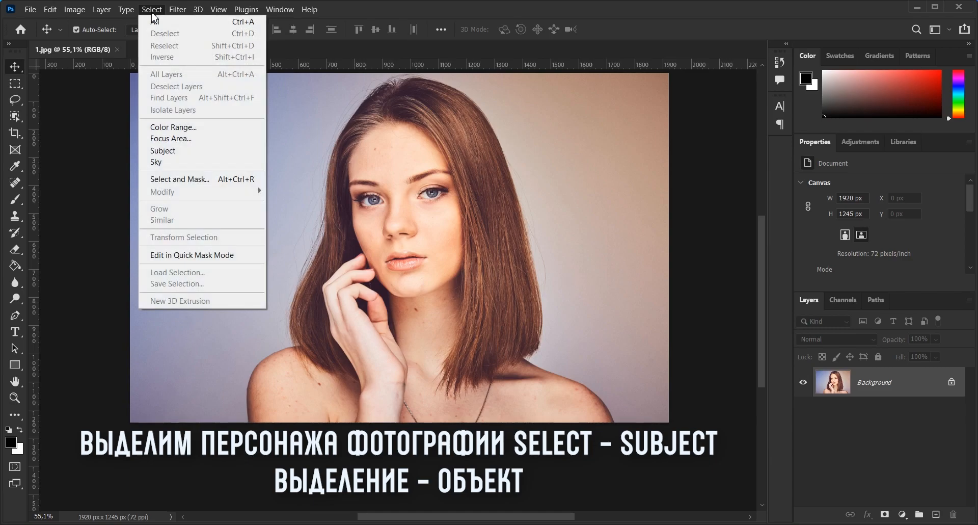
Step: Copy the photo's automatically selected subject onto its own layer and add an empty layer directly beneath it
{"action": "left_click", "coordinate": [197, 150]}
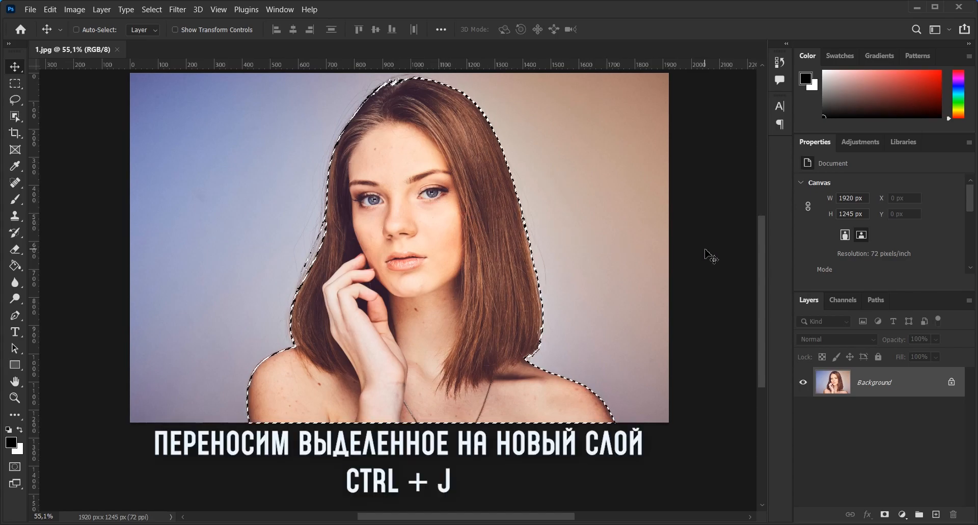
{"action": "key", "text": "ctrl+j"}
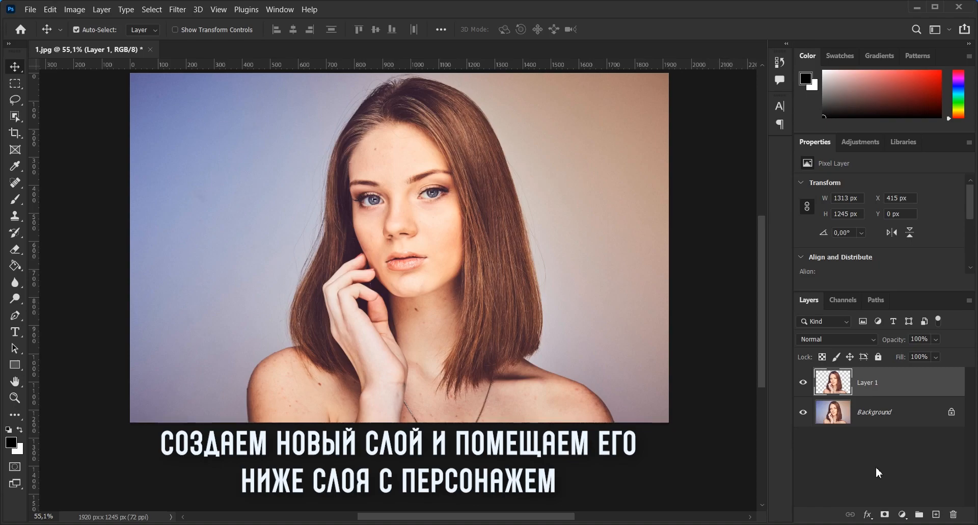
{"action": "left_click", "coordinate": [936, 514]}
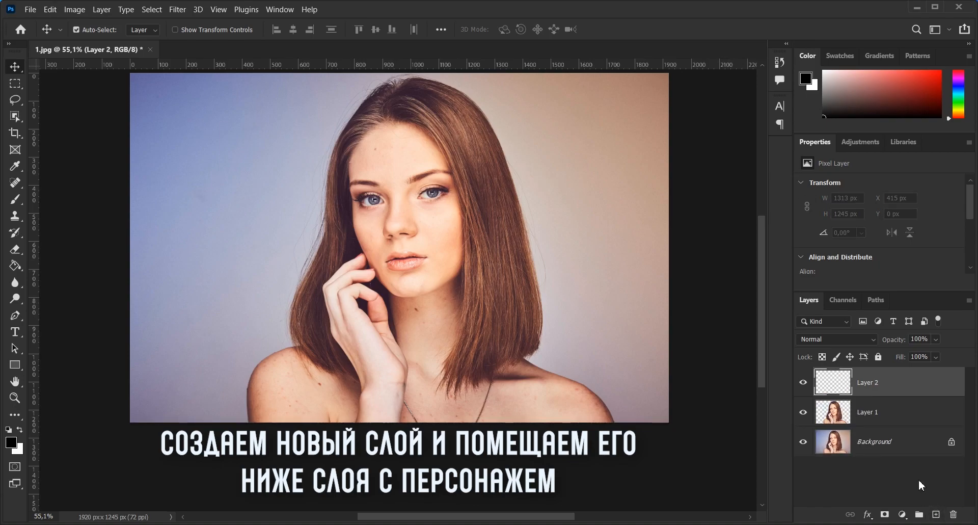
{"action": "left_click_drag", "start_coordinate": [925, 383], "coordinate": [926, 427]}
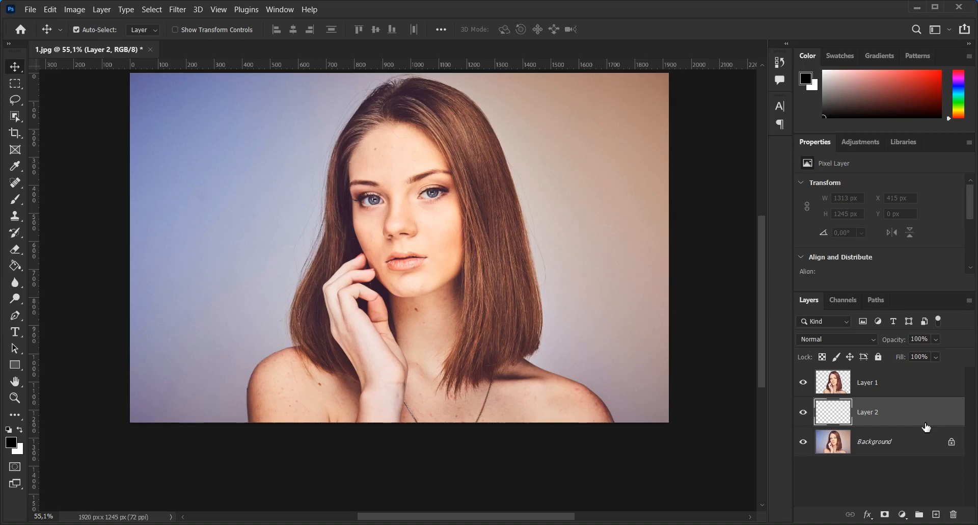
Step: Fill the empty layer behind the subject with grey 7e7e7e using the Paint Bucket tool
{"action": "left_click", "coordinate": [14, 267]}
{"action": "right_click", "coordinate": [16, 271]}
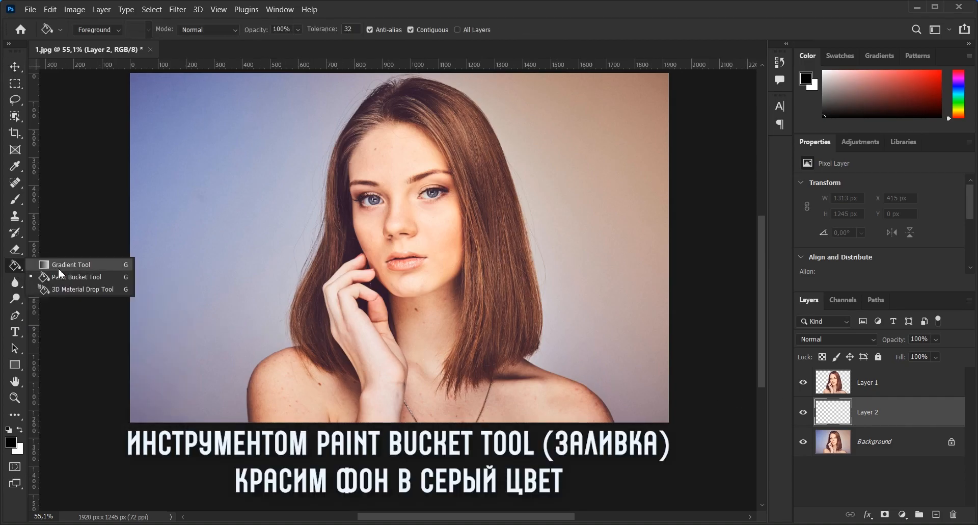
{"action": "left_click", "coordinate": [83, 280]}
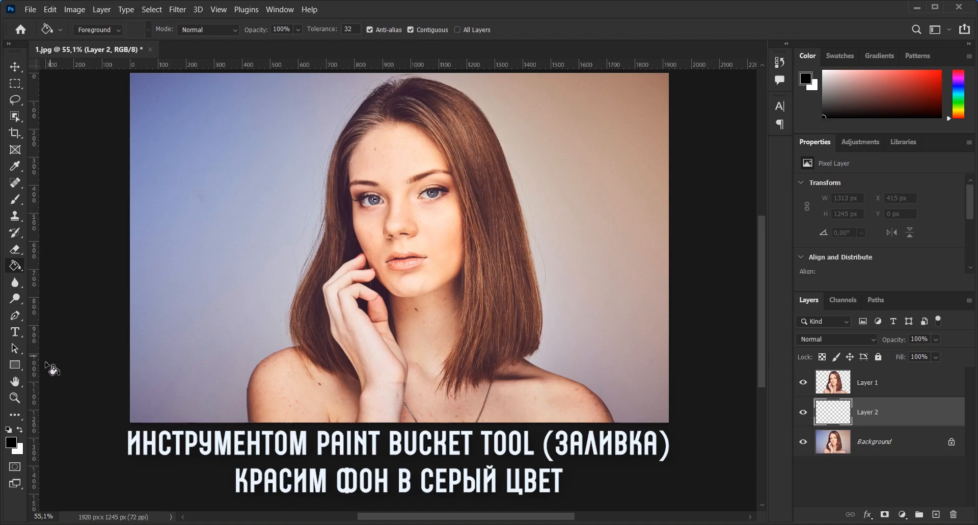
{"action": "left_click", "coordinate": [11, 441]}
{"action": "left_click", "coordinate": [578, 280]}
{"action": "mouse_move", "coordinate": [579, 280]}
{"action": "left_mouse_down"}
{"action": "mouse_move", "coordinate": [545, 227]}
{"action": "mouse_move", "coordinate": [544, 237]}
{"action": "left_mouse_up"}
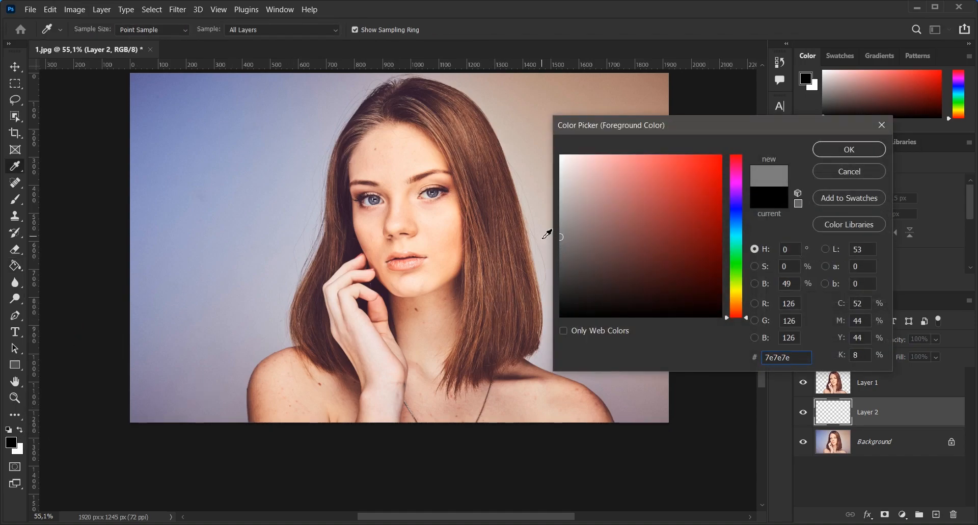
{"action": "key", "text": "g"}
{"action": "left_click", "coordinate": [830, 153]}
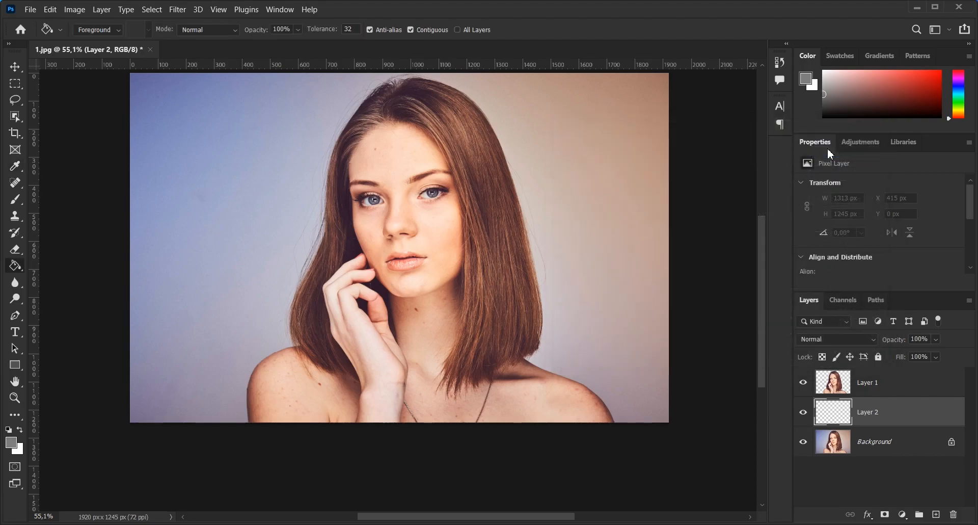
{"action": "left_click", "coordinate": [627, 189]}
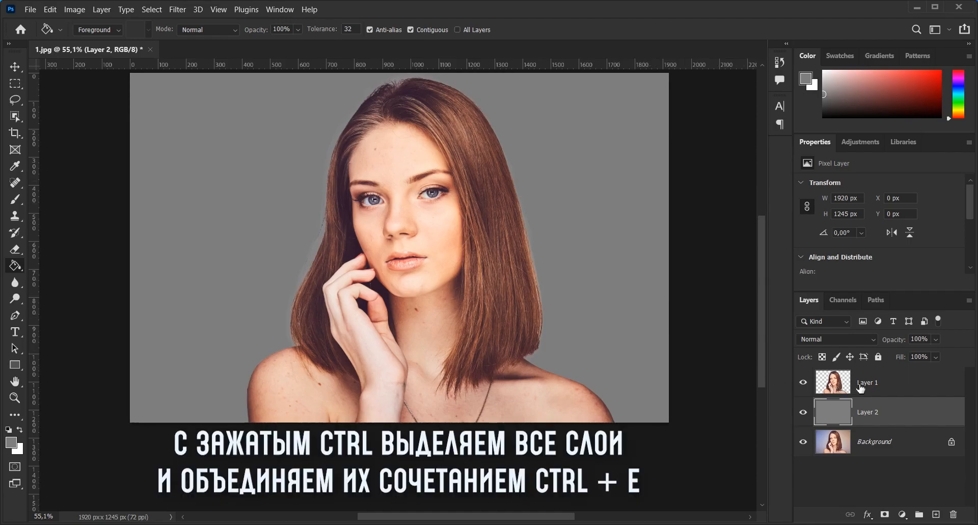
Step: Merge the subject, grey and Background layers into one and convert the result to a smart object
{"action": "left_click", "coordinate": [920, 388], "text": "ctrl"}
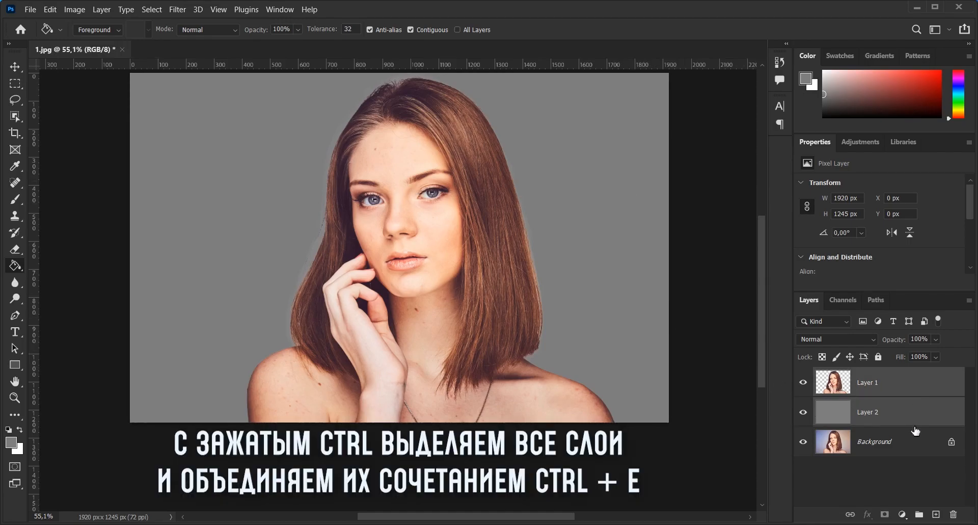
{"action": "left_click", "coordinate": [918, 441], "text": "ctrl"}
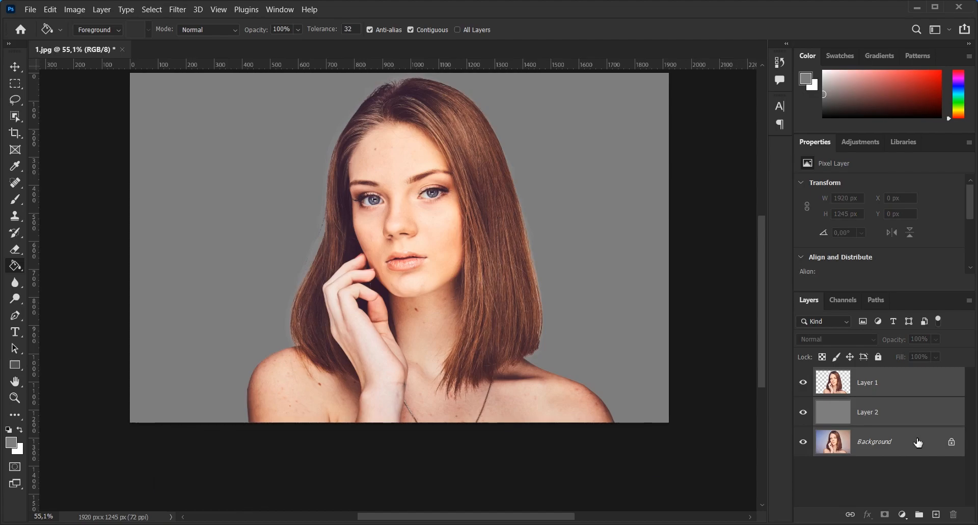
{"action": "key", "text": "ctrl+e"}
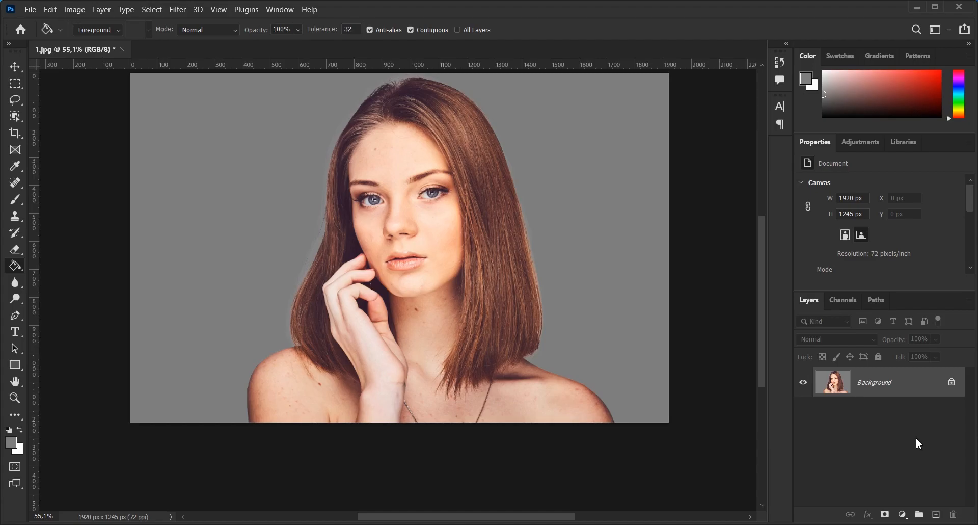
{"action": "right_click", "coordinate": [917, 383]}
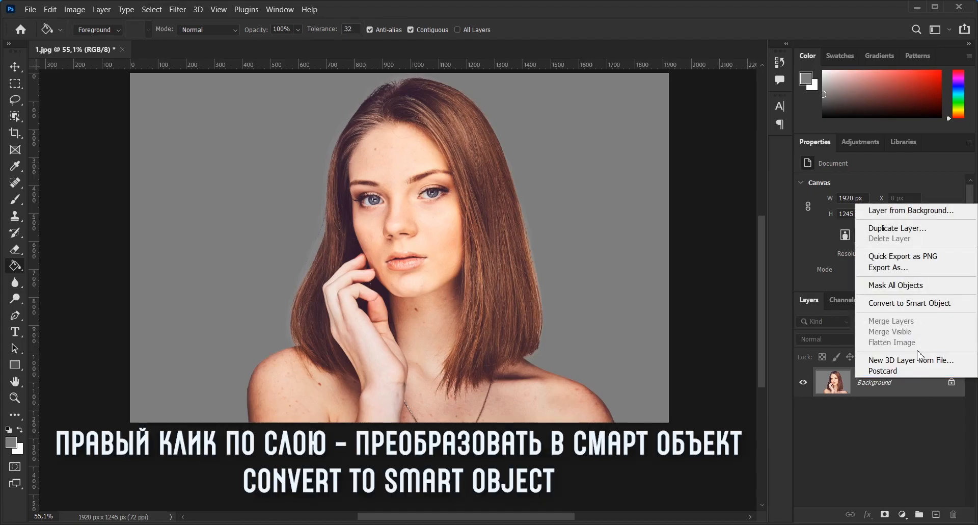
{"action": "left_click", "coordinate": [920, 303]}
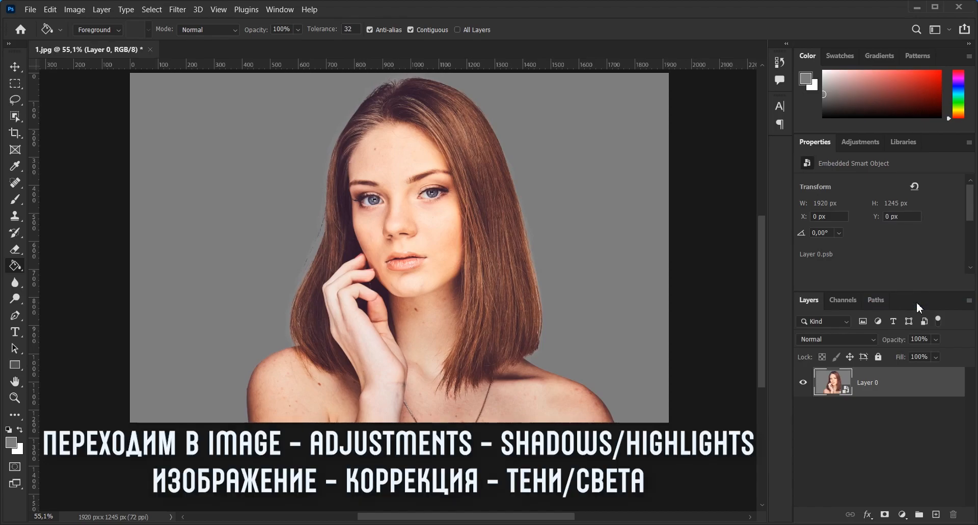
Step: Apply Shadows/Highlights to the smart object with shadows amount 50%, highlights amount 20%, color -100 and midtone +100
{"action": "left_click", "coordinate": [70, 14]}
{"action": "mouse_move", "coordinate": [102, 39]}
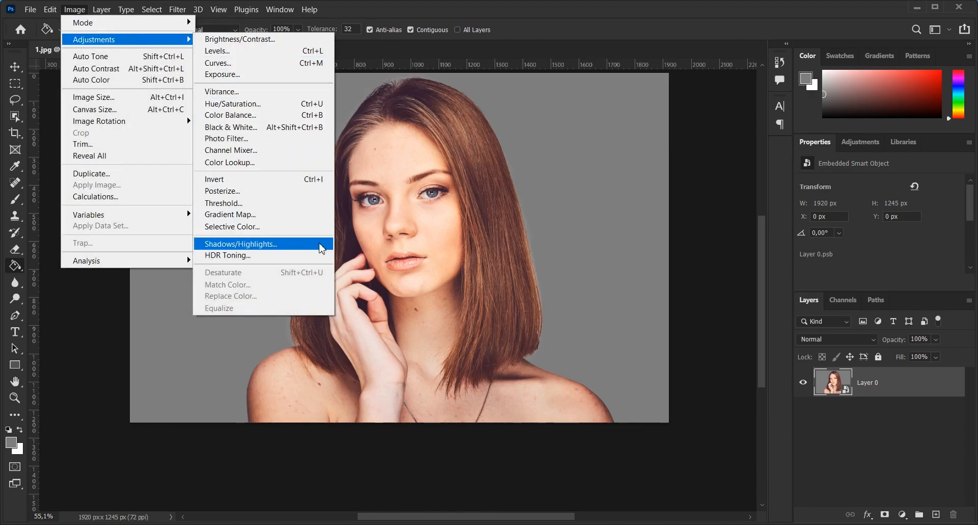
{"action": "left_click", "coordinate": [321, 248]}
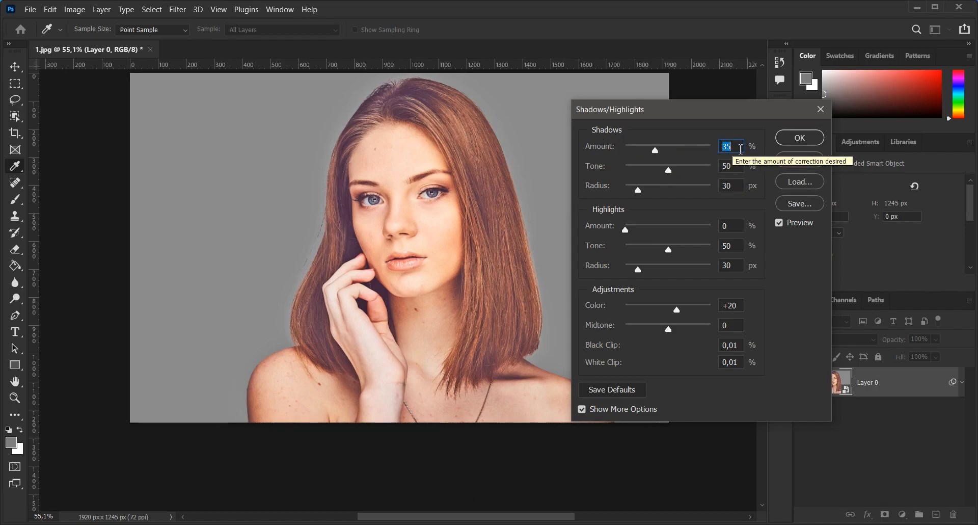
{"action": "type", "text": "50"}
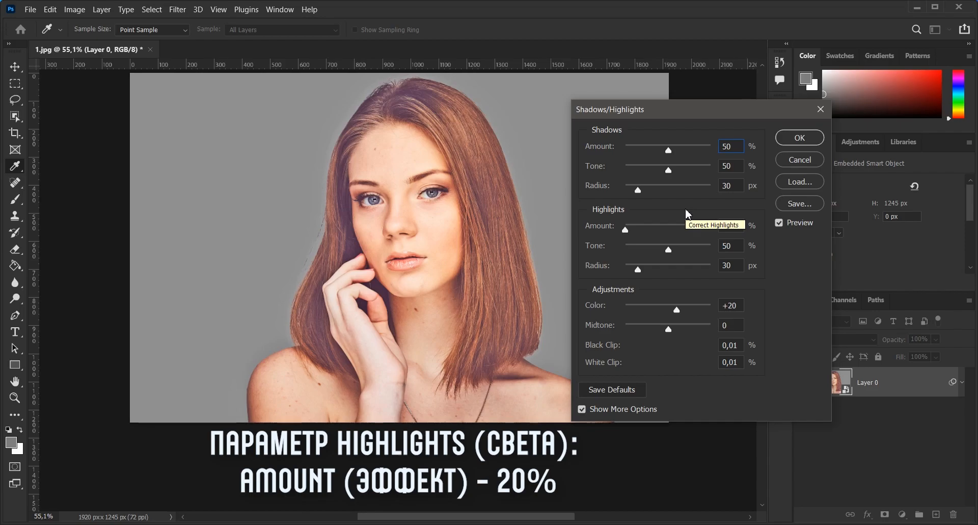
{"action": "left_click", "coordinate": [716, 229]}
{"action": "type", "text": "20"}
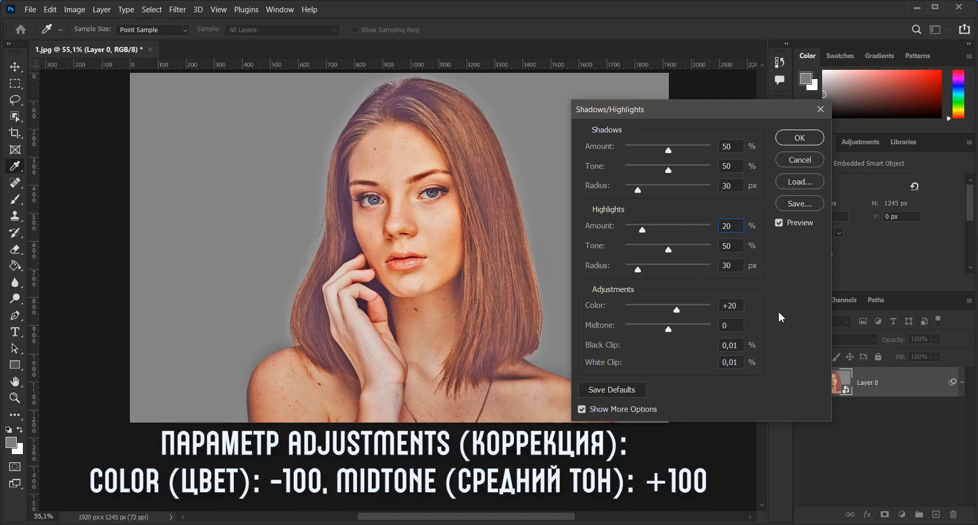
{"action": "left_click_drag", "start_coordinate": [677, 309], "coordinate": [625, 309]}
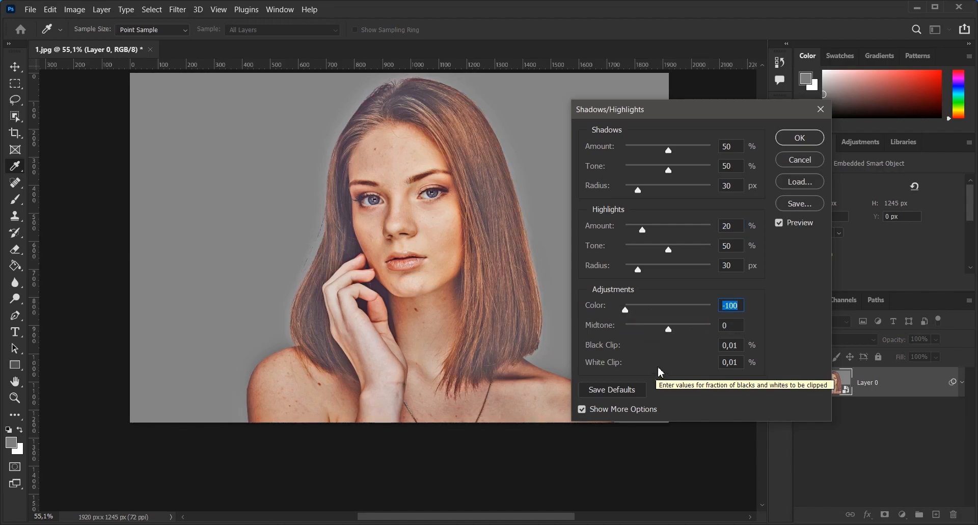
{"action": "left_click_drag", "start_coordinate": [668, 329], "coordinate": [712, 340]}
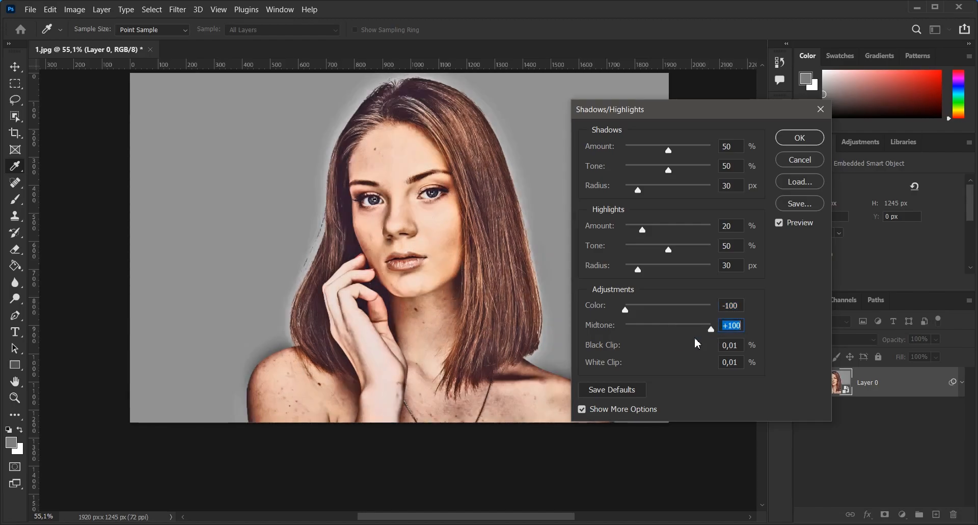
{"action": "left_click", "coordinate": [798, 138]}
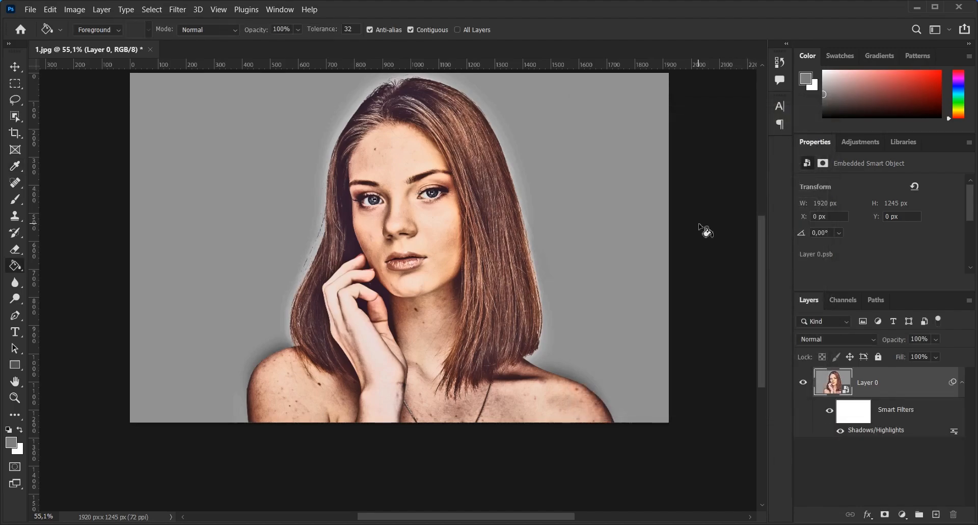
Step: Apply an Unsharp Mask filter to the smart object with amount 500%, radius 5 pixels and threshold 0
{"action": "left_click", "coordinate": [15, 72]}
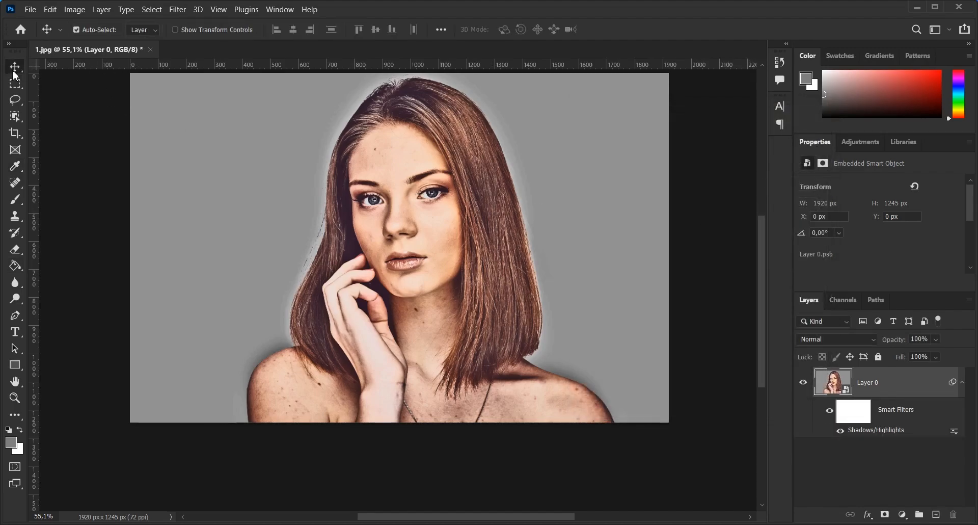
{"action": "left_click", "coordinate": [177, 9]}
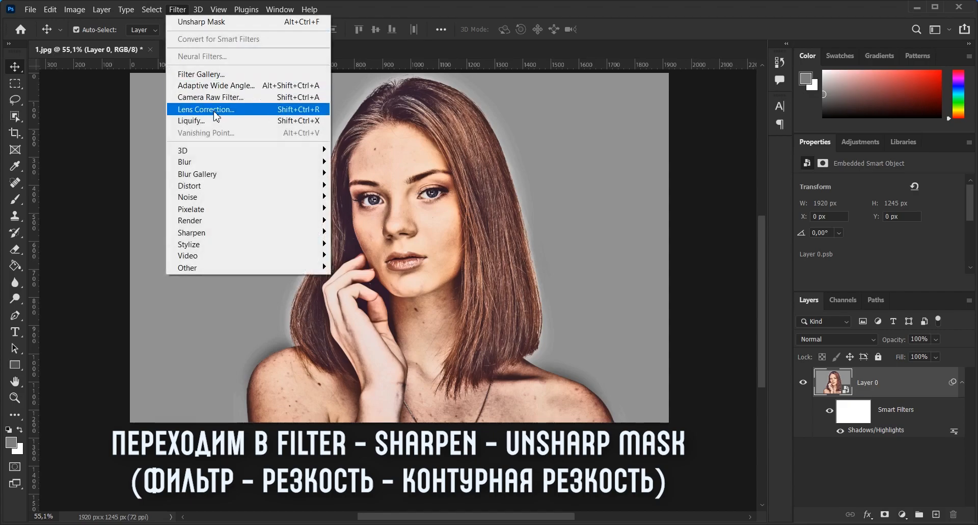
{"action": "mouse_move", "coordinate": [252, 235]}
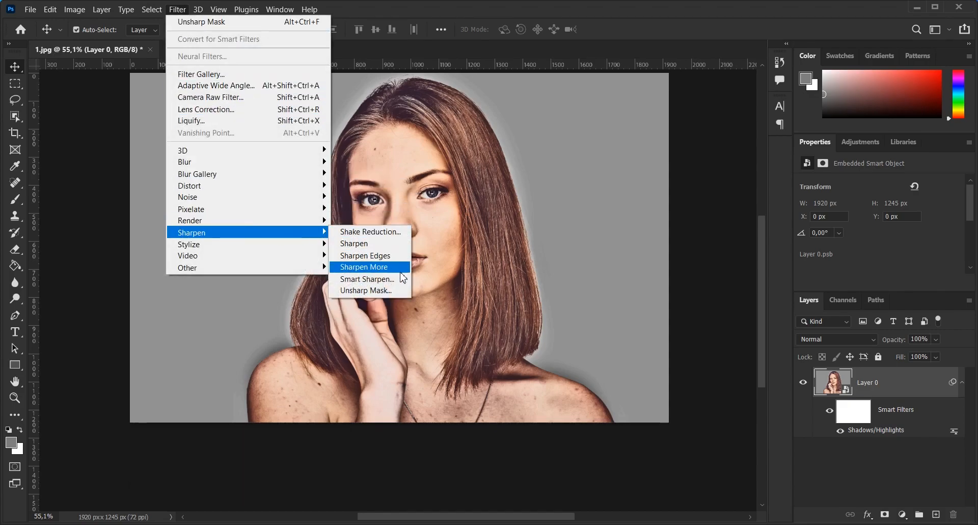
{"action": "left_click", "coordinate": [400, 292]}
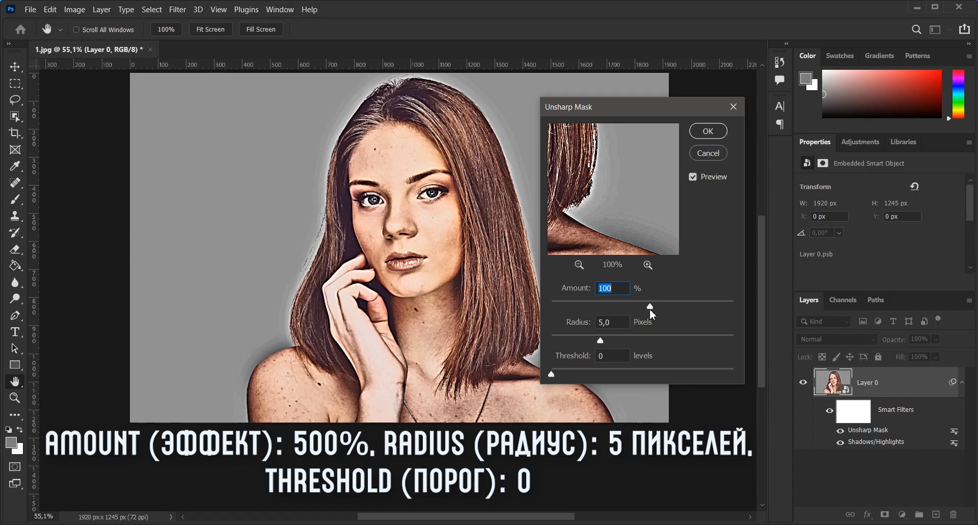
{"action": "left_click_drag", "start_coordinate": [650, 304], "coordinate": [738, 302]}
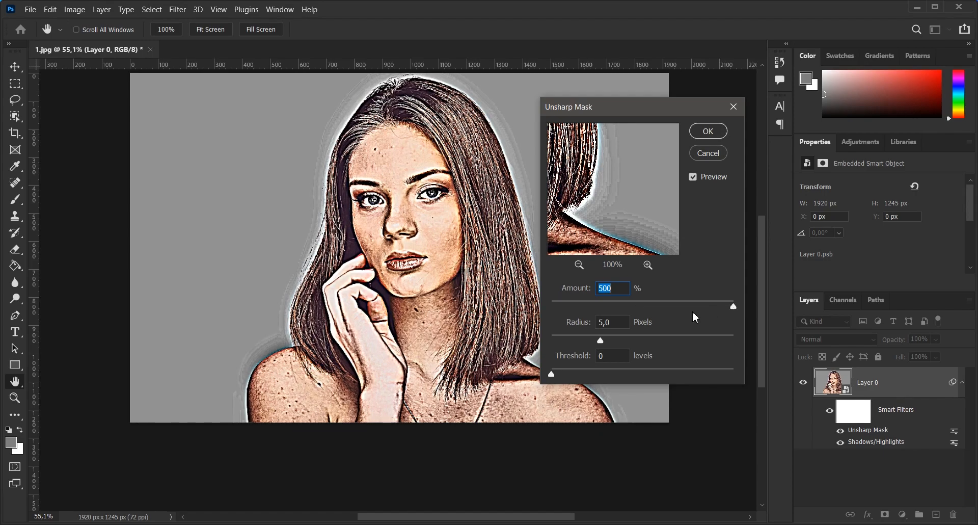
{"action": "left_click", "coordinate": [625, 325]}
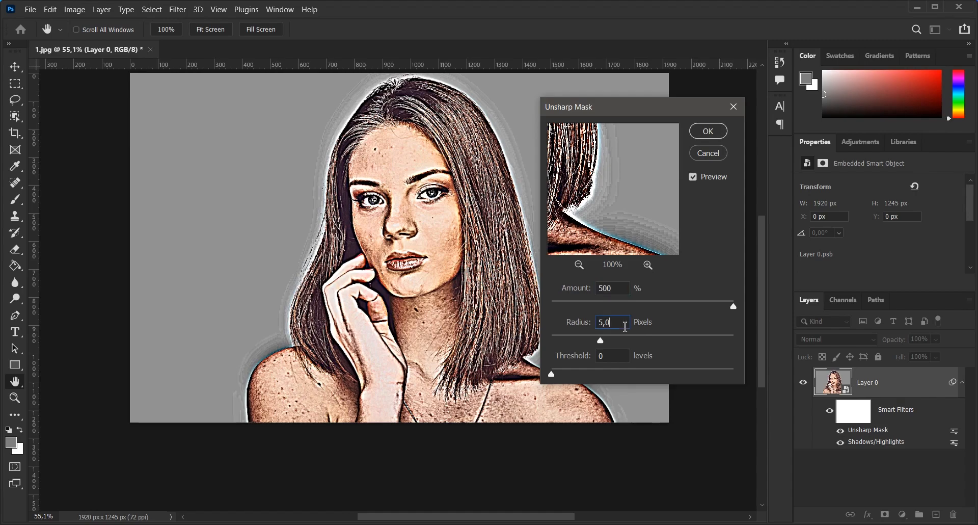
{"action": "left_click", "coordinate": [624, 353]}
{"action": "left_click", "coordinate": [715, 132]}
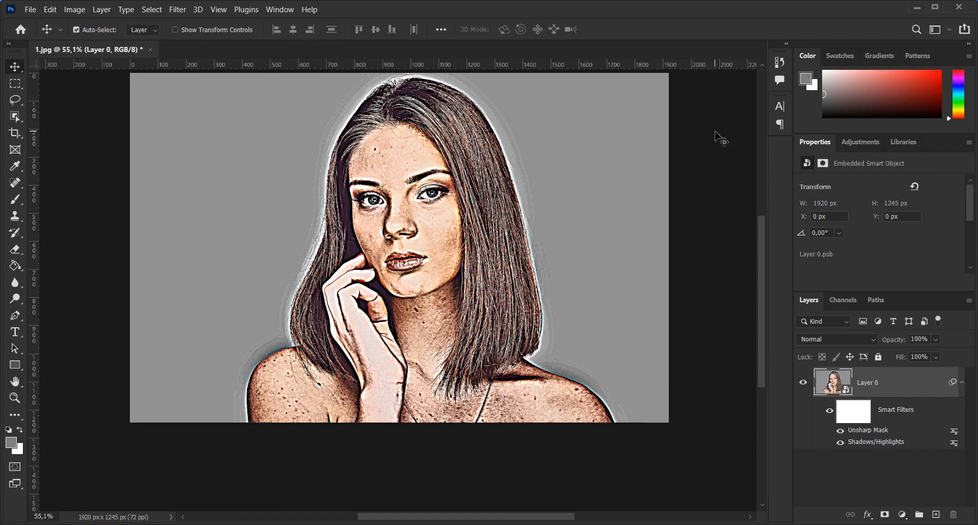
Step: Apply the Diffuse stylize filter to the smart object in Anisotropic mode
{"action": "left_click", "coordinate": [172, 14]}
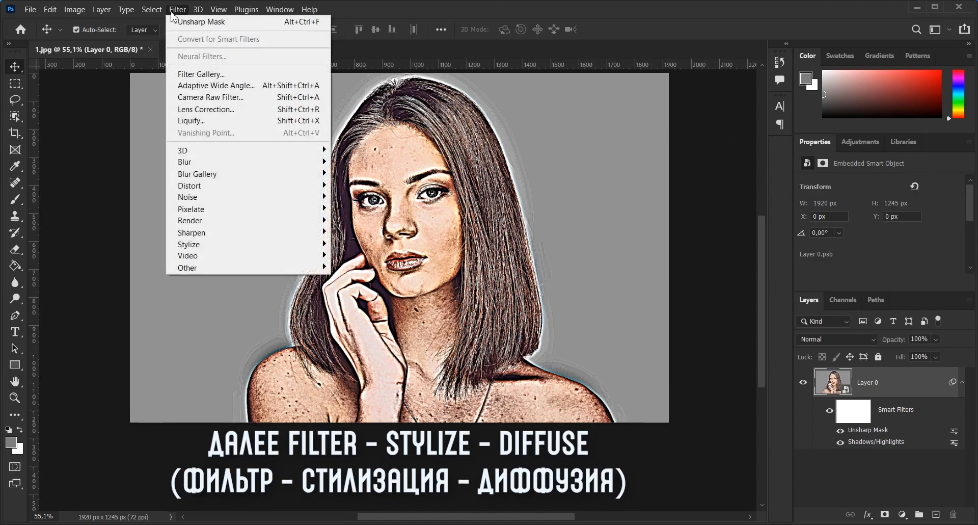
{"action": "mouse_move", "coordinate": [284, 247]}
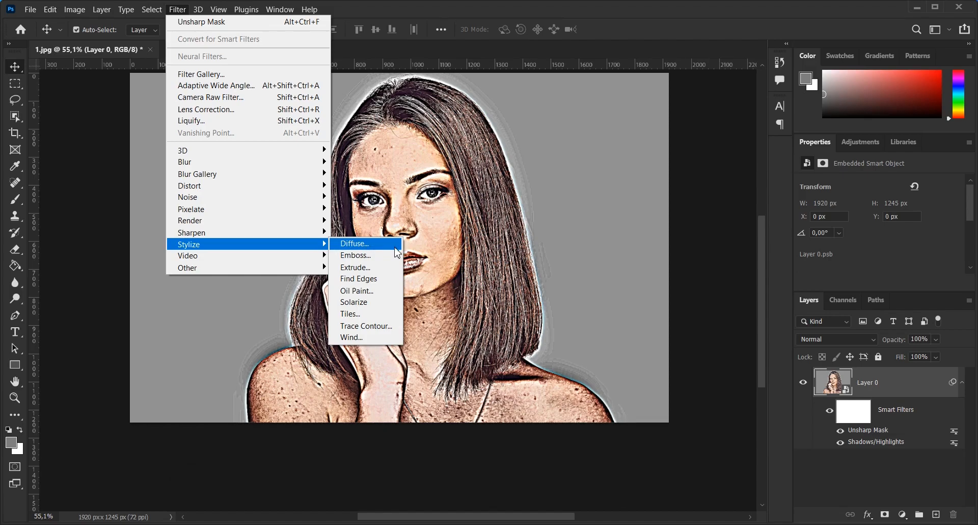
{"action": "left_click", "coordinate": [398, 252]}
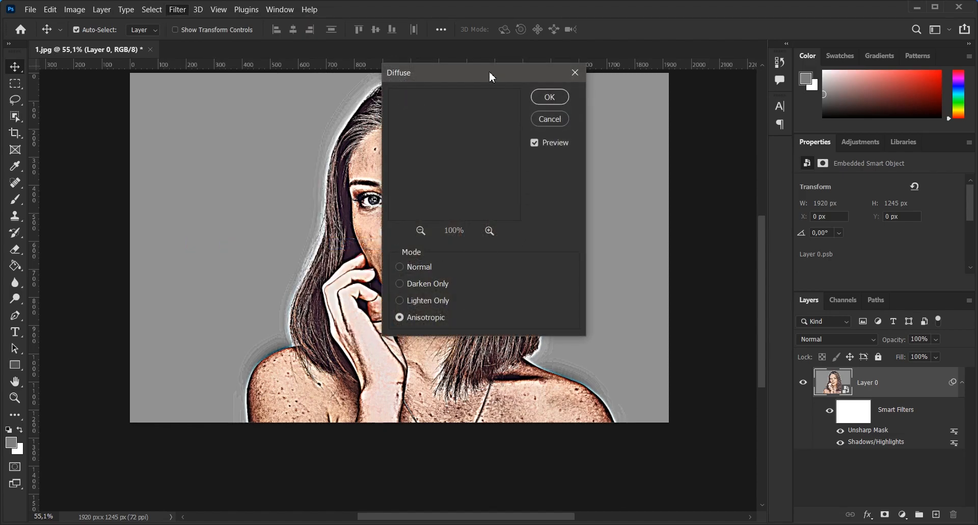
{"action": "left_click_drag", "start_coordinate": [506, 87], "coordinate": [662, 104]}
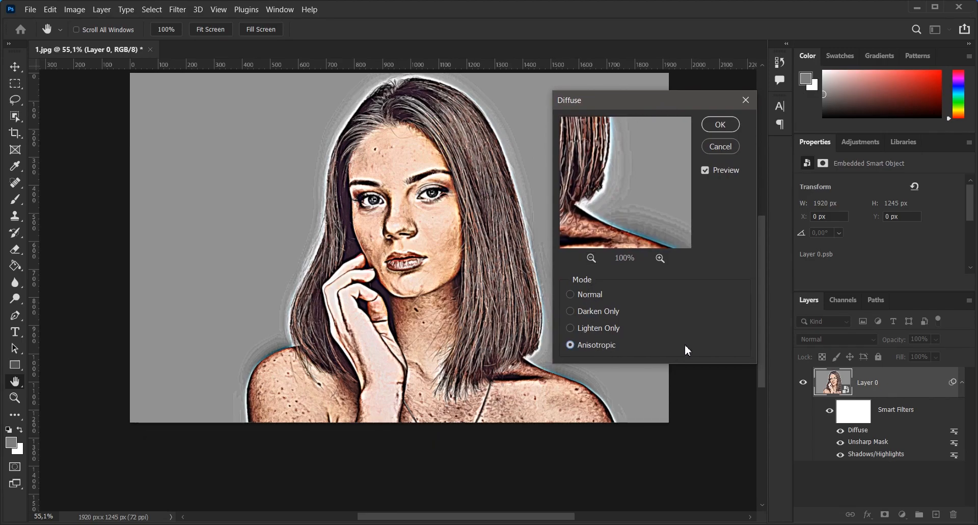
{"action": "left_click", "coordinate": [726, 128]}
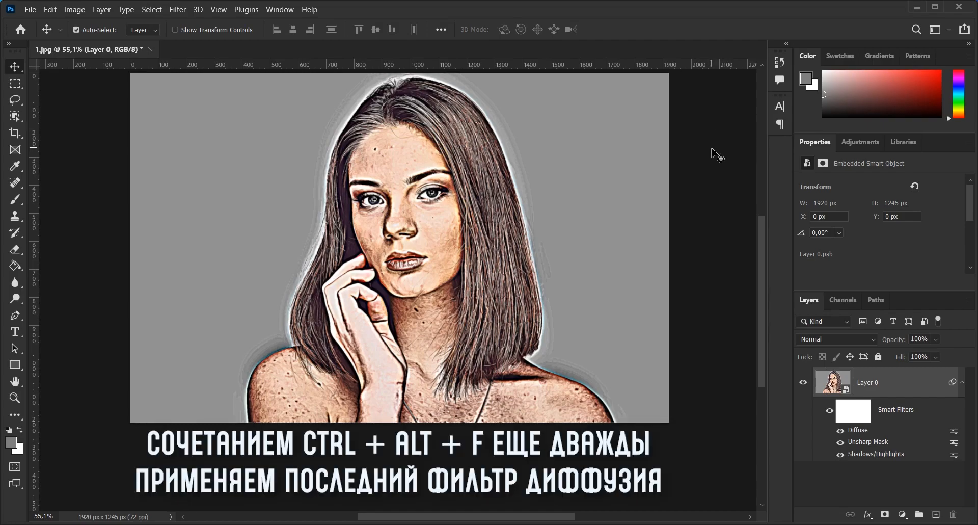
Step: Apply the Diffuse filter to the smart object once more with the same Anisotropic mode
{"action": "key", "text": "ctrl+alt+f"}
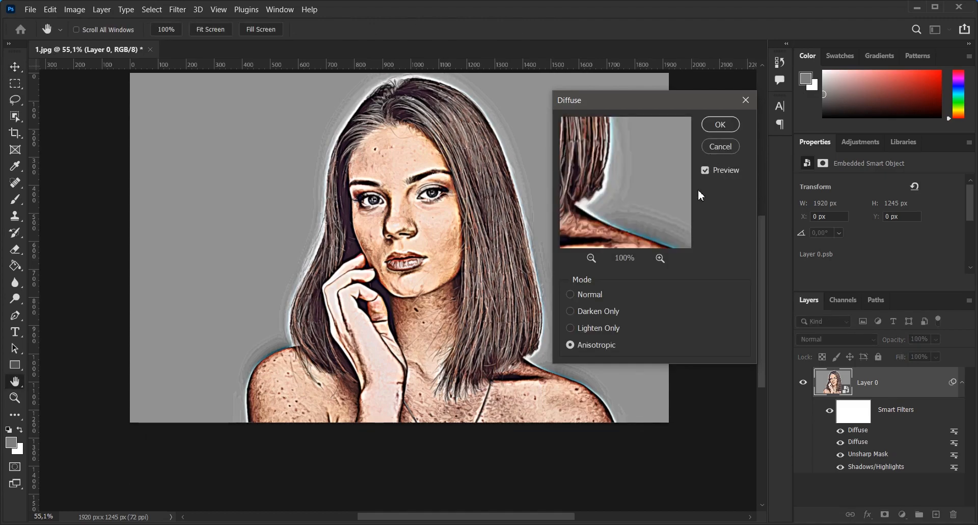
{"action": "left_click", "coordinate": [722, 125]}
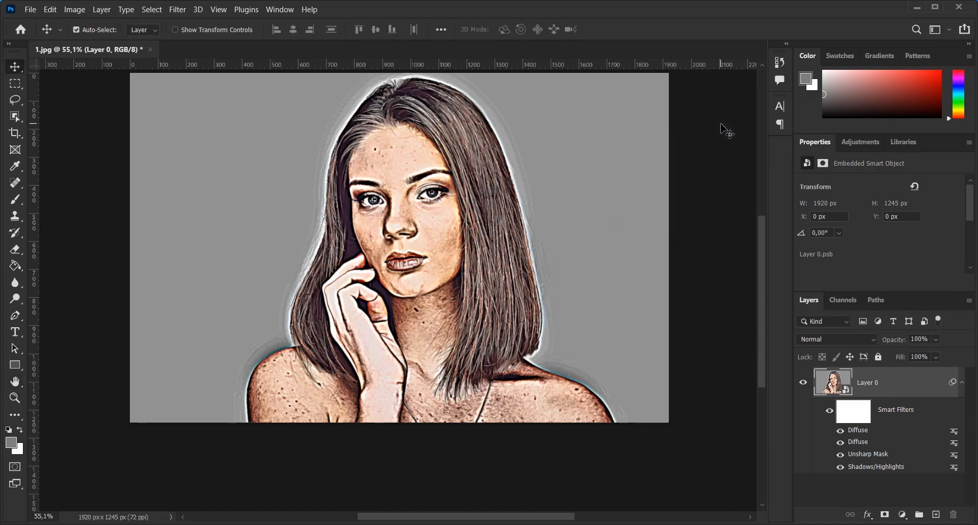
Step: Apply a third Anisotropic Diffuse filter to the smart object and reset the foreground and background colors to their defaults
{"action": "key", "text": "ctrl+alt+f"}
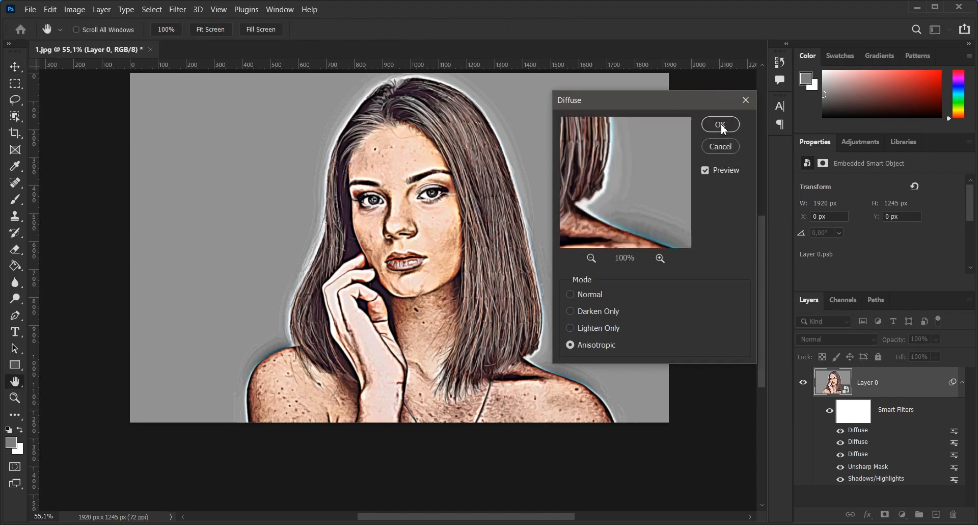
{"action": "left_click", "coordinate": [732, 126]}
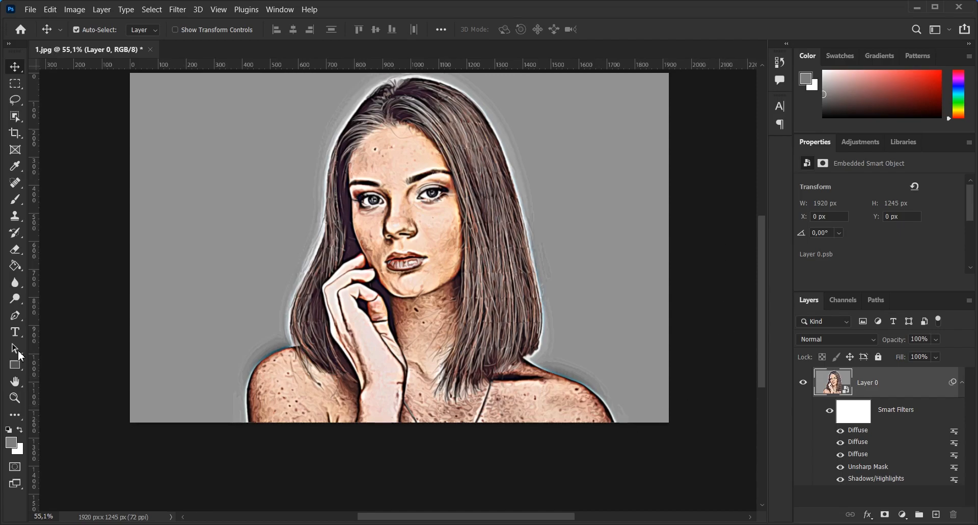
{"action": "left_click", "coordinate": [9, 431]}
Step: Start an Oil Paint stylize filter on the smart object and set its brush stylization to 7
{"action": "left_click", "coordinate": [179, 14]}
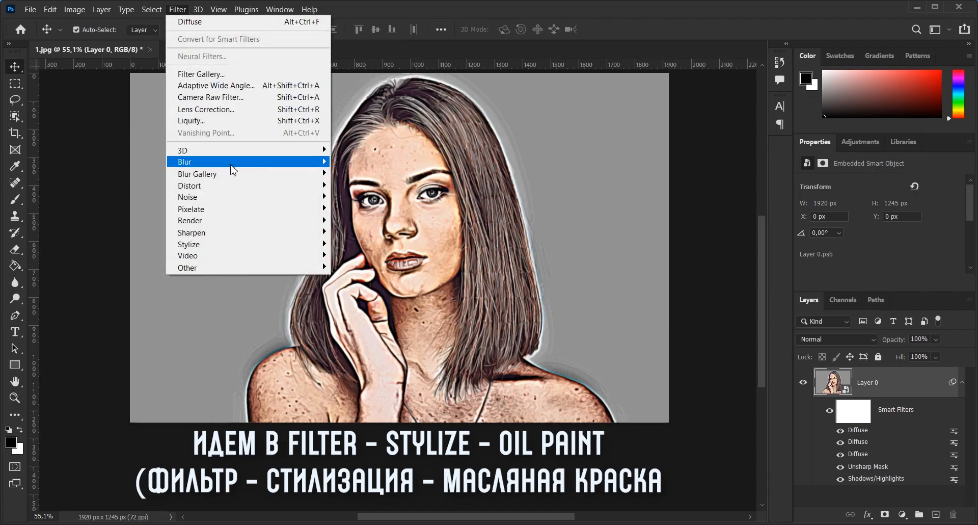
{"action": "mouse_move", "coordinate": [284, 244]}
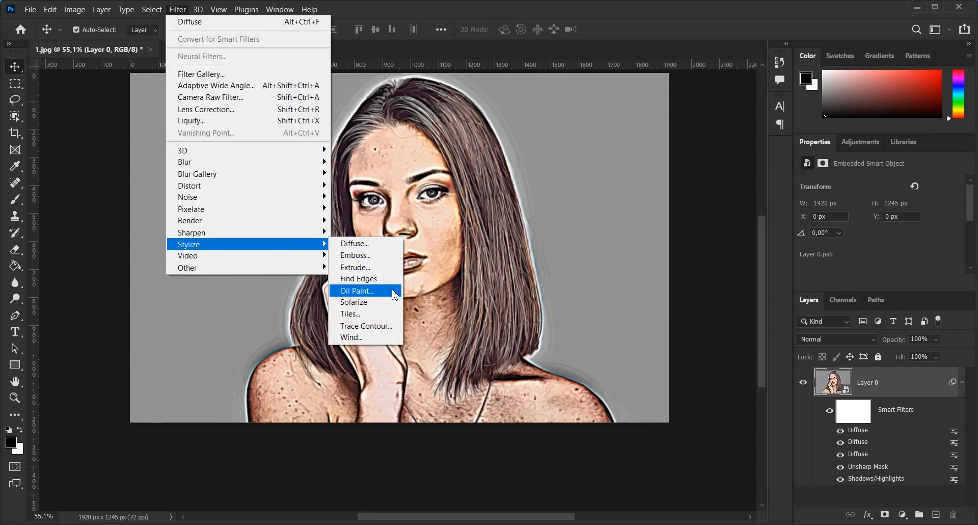
{"action": "left_click", "coordinate": [394, 291]}
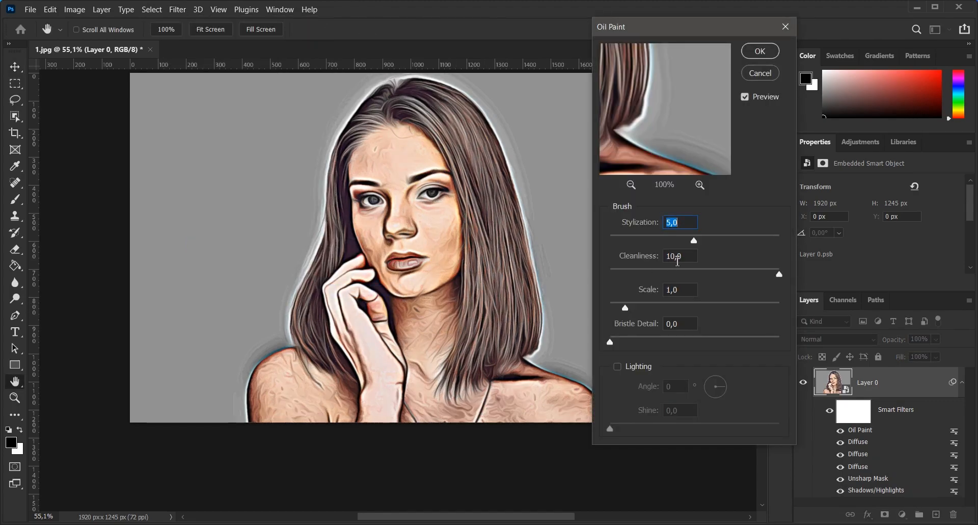
{"action": "left_click", "coordinate": [634, 186]}
{"action": "left_click", "coordinate": [634, 186]}
{"action": "left_click", "coordinate": [631, 185]}
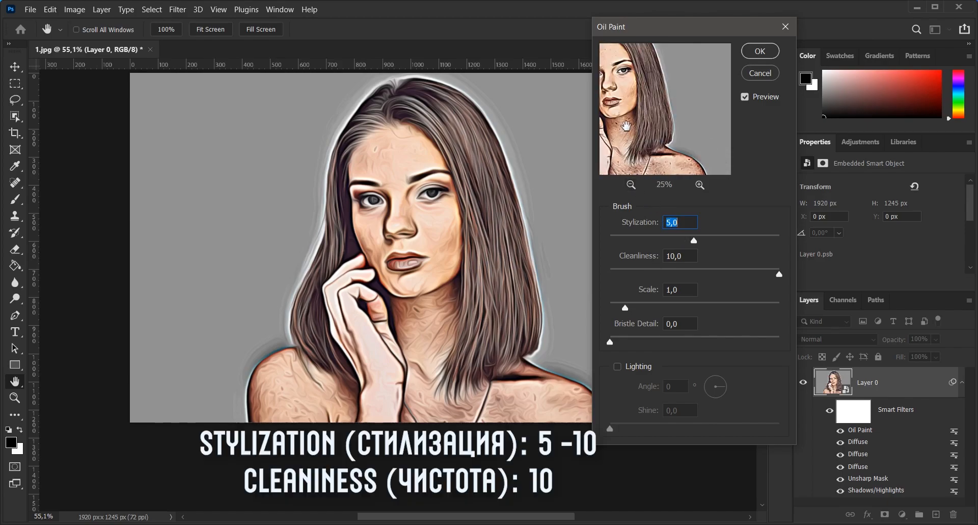
{"action": "type", "text": "10"}
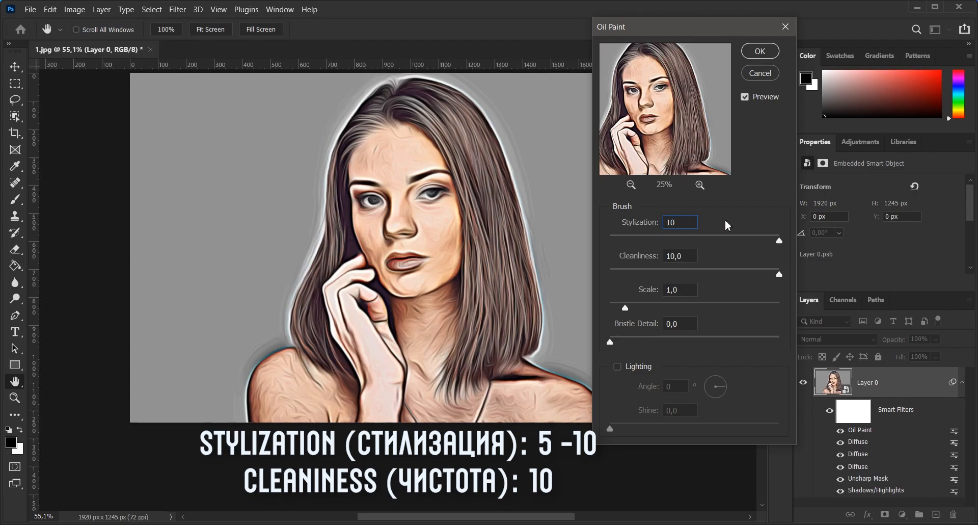
{"action": "left_click", "coordinate": [725, 221]}
{"action": "left_click_drag", "start_coordinate": [687, 220], "coordinate": [643, 229]}
{"action": "type", "text": "7"}
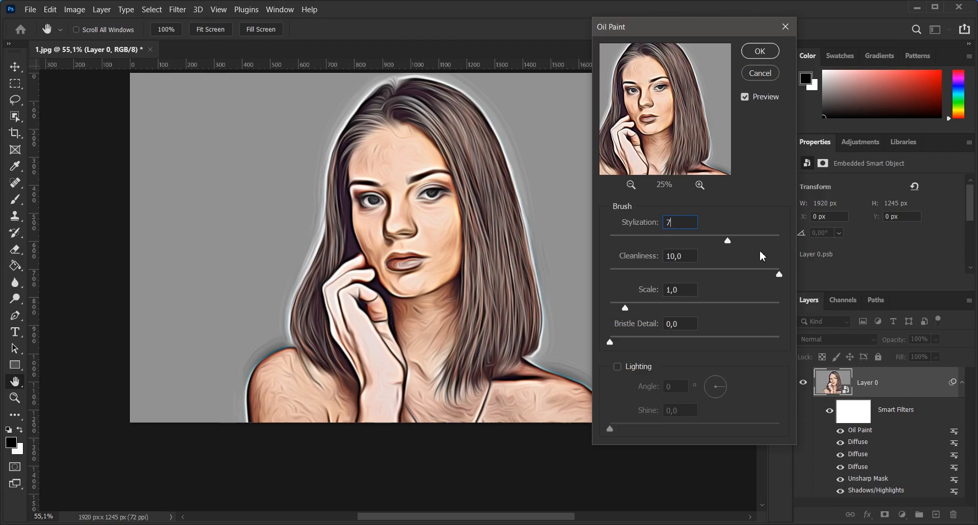
{"action": "left_click", "coordinate": [756, 224]}
Step: Apply the Oil Paint filter with brush cleanliness 10 and scale 1.0
{"action": "left_click", "coordinate": [696, 256]}
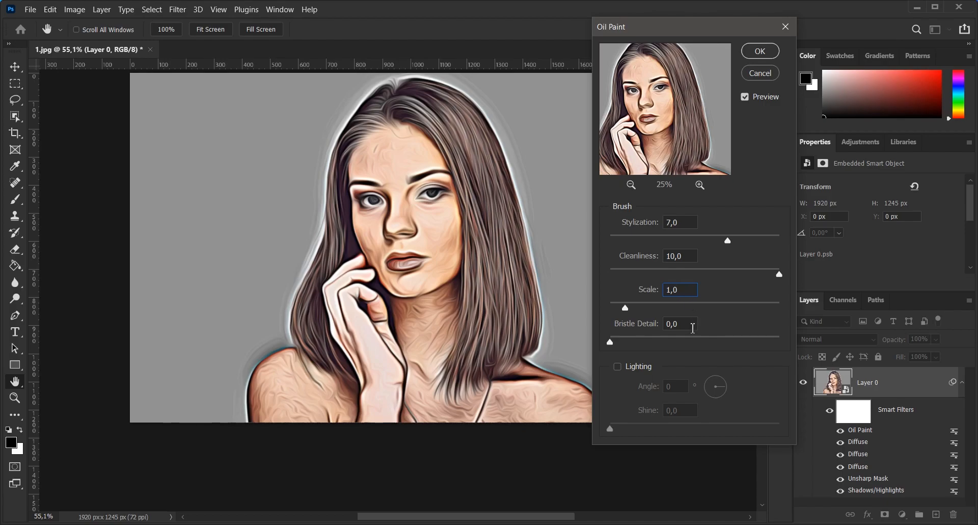
{"action": "key", "text": "Tab"}
{"action": "type", "text": "10"}
{"action": "key", "text": "Return"}
{"action": "left_click", "coordinate": [761, 51]}
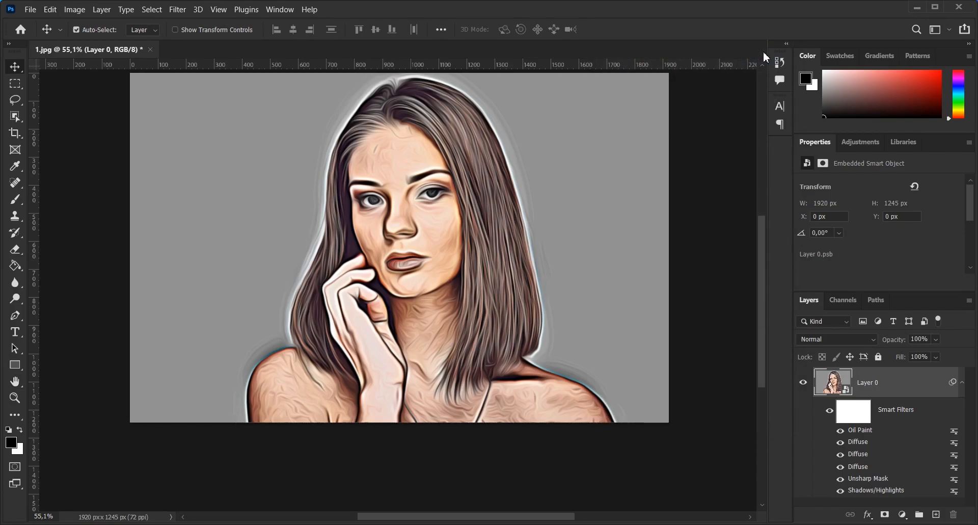
Step: Apply a Surface Blur filter to the smart object with radius 20 pixels and threshold 20 levels
{"action": "left_click", "coordinate": [177, 9]}
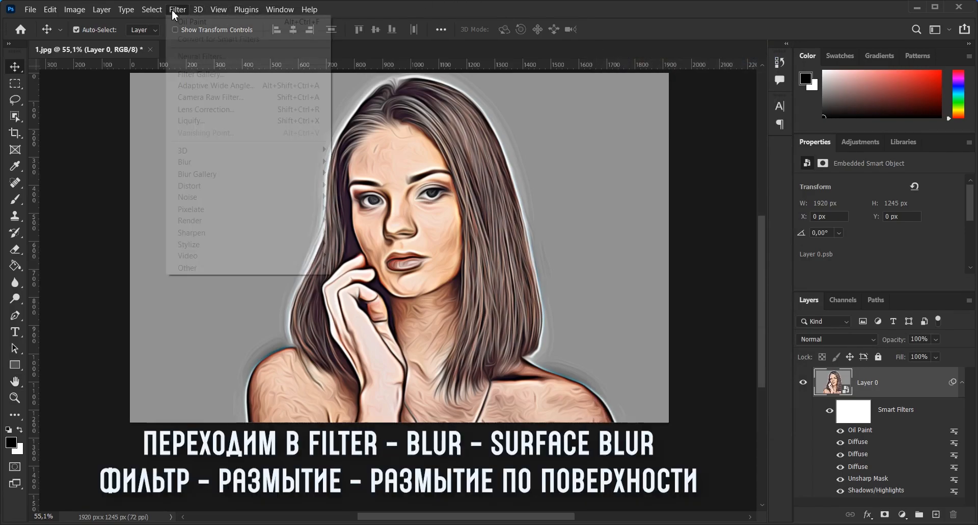
{"action": "mouse_move", "coordinate": [306, 162]}
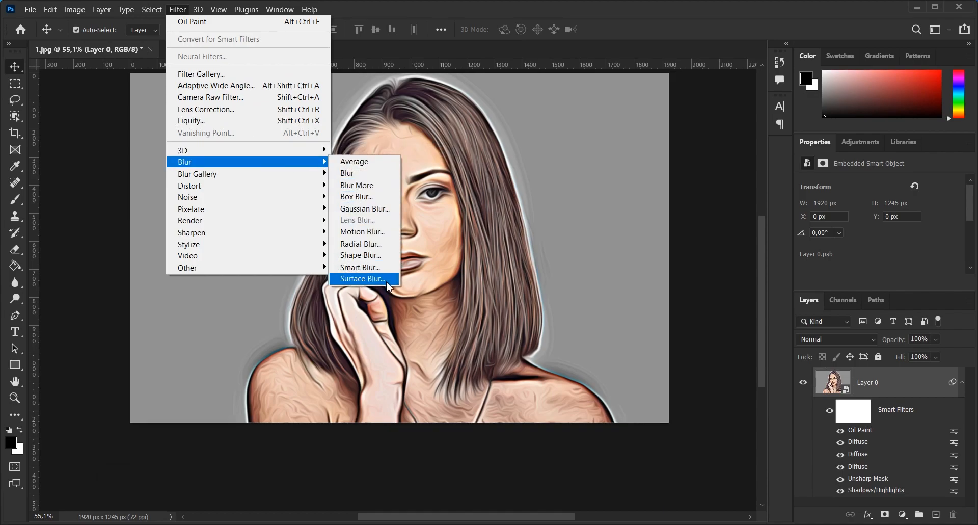
{"action": "left_click", "coordinate": [389, 278]}
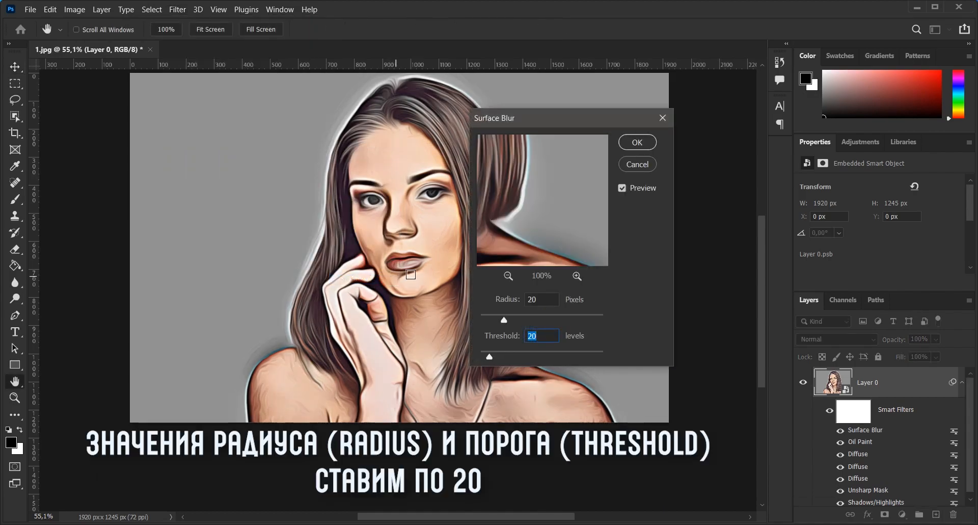
{"action": "left_click", "coordinate": [550, 301]}
{"action": "left_click", "coordinate": [551, 336]}
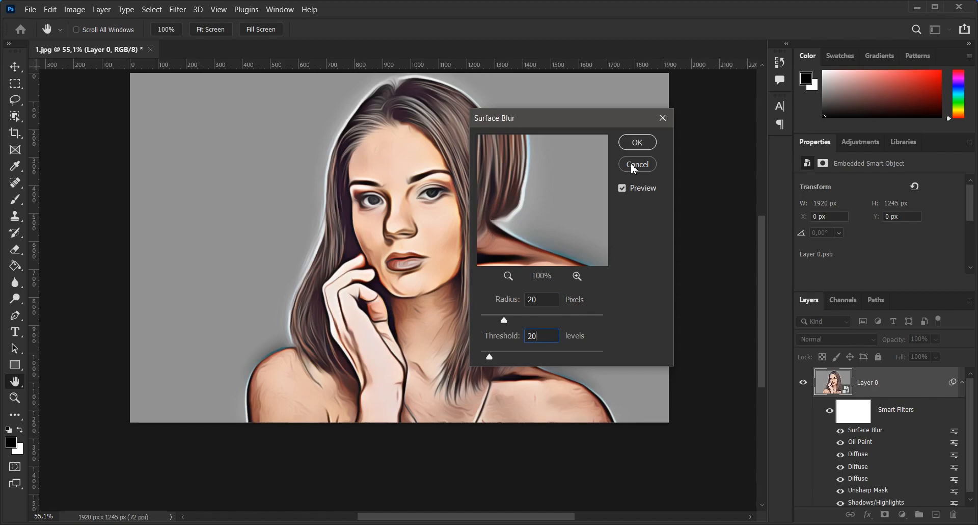
{"action": "left_click", "coordinate": [637, 142]}
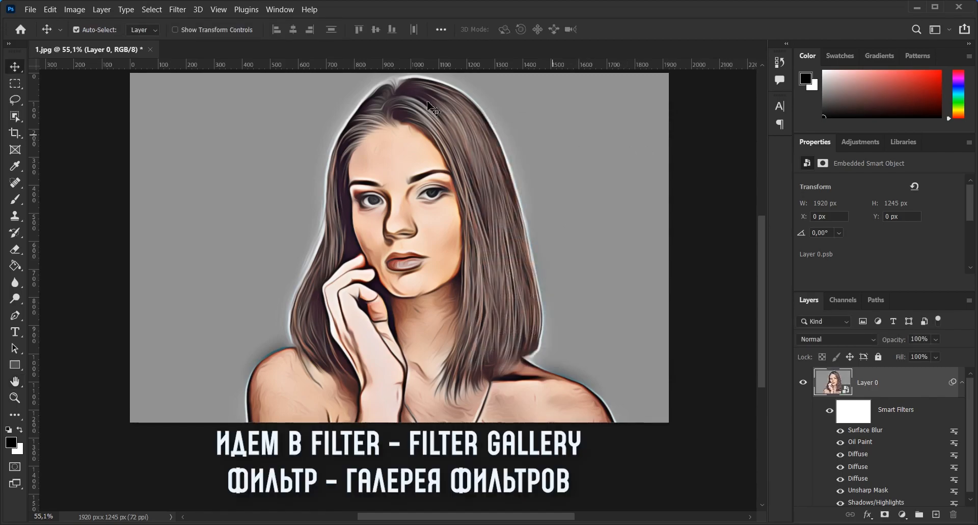
Step: Apply the artistic Cutout filter from the Filter Gallery with number of levels 8, edge simplicity 5 and edge fidelity 3
{"action": "left_click", "coordinate": [178, 10]}
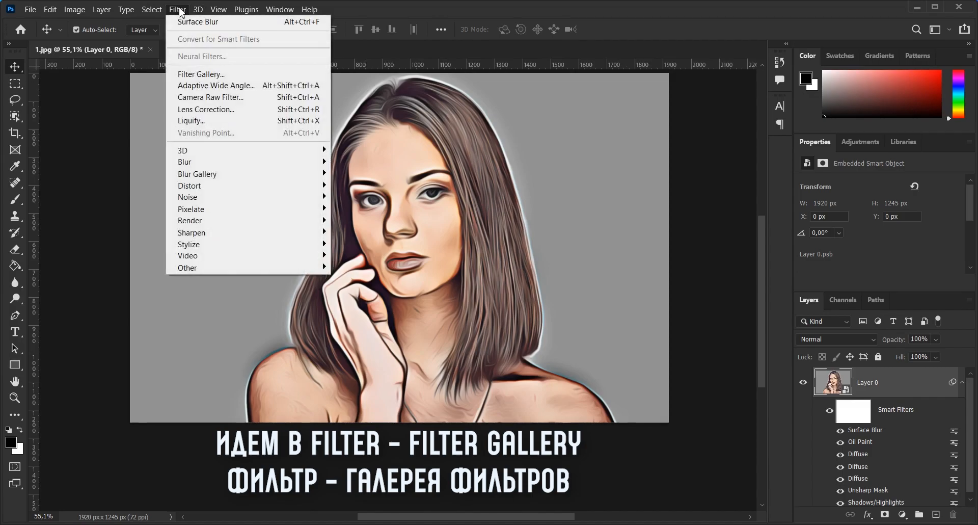
{"action": "left_click", "coordinate": [248, 79]}
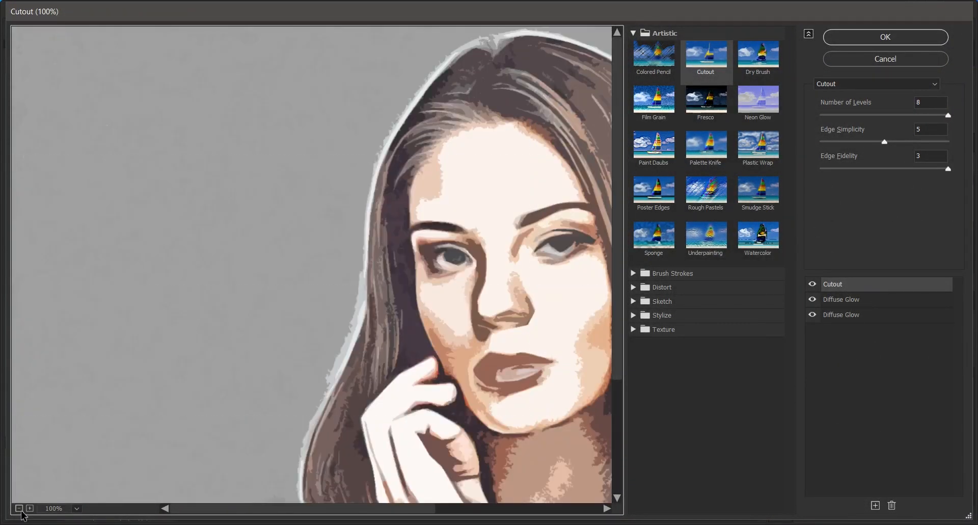
{"action": "left_click", "coordinate": [19, 508]}
{"action": "left_click", "coordinate": [19, 507]}
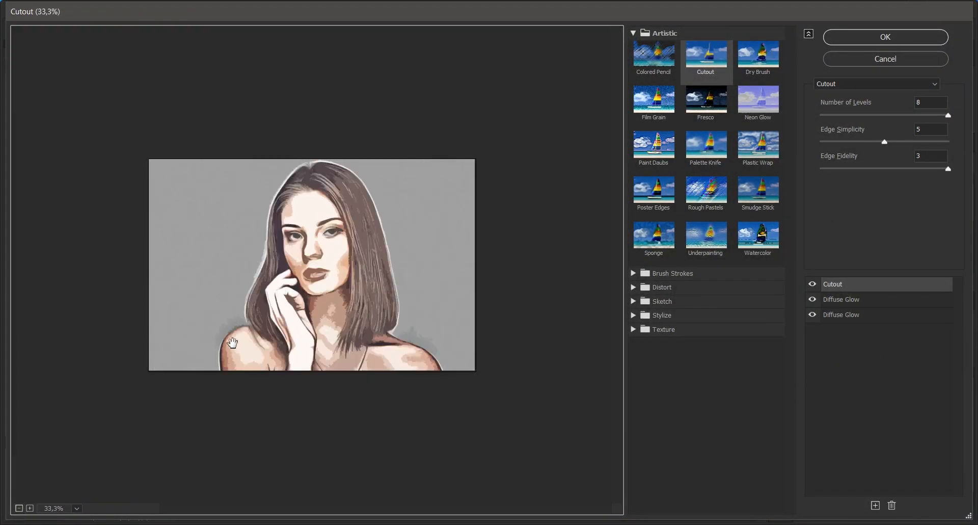
{"action": "left_click", "coordinate": [29, 508]}
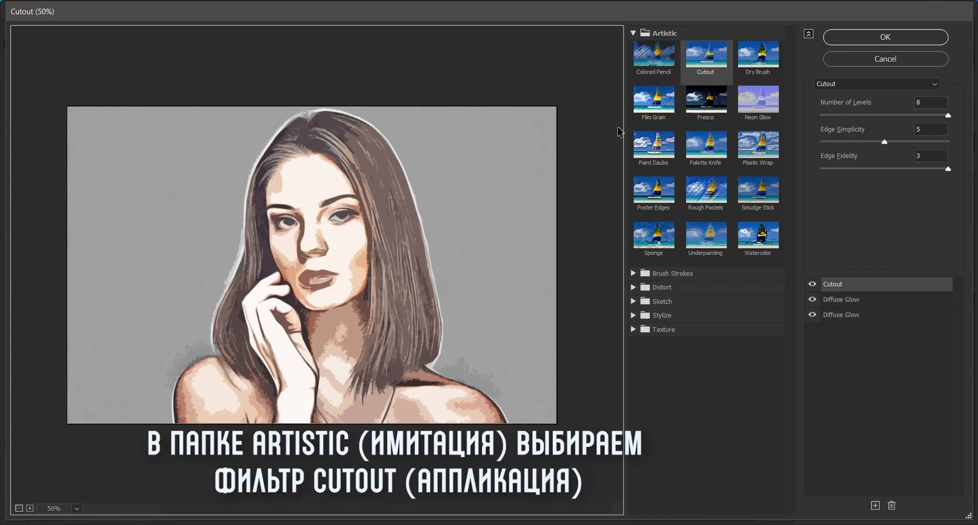
{"action": "left_click", "coordinate": [633, 33]}
{"action": "left_click", "coordinate": [633, 34]}
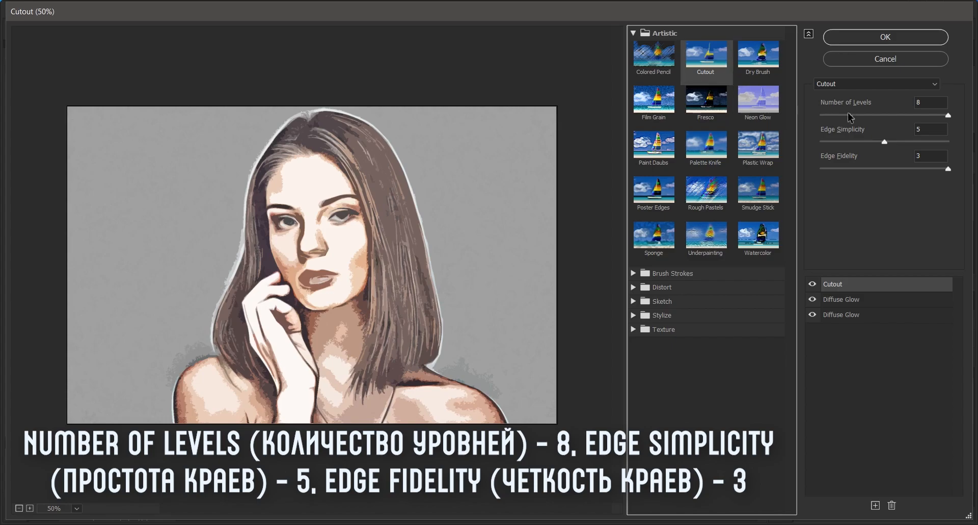
{"action": "mouse_move", "coordinate": [948, 116]}
{"action": "left_mouse_down"}
{"action": "mouse_move", "coordinate": [920, 117]}
{"action": "mouse_move", "coordinate": [960, 121]}
{"action": "left_mouse_up"}
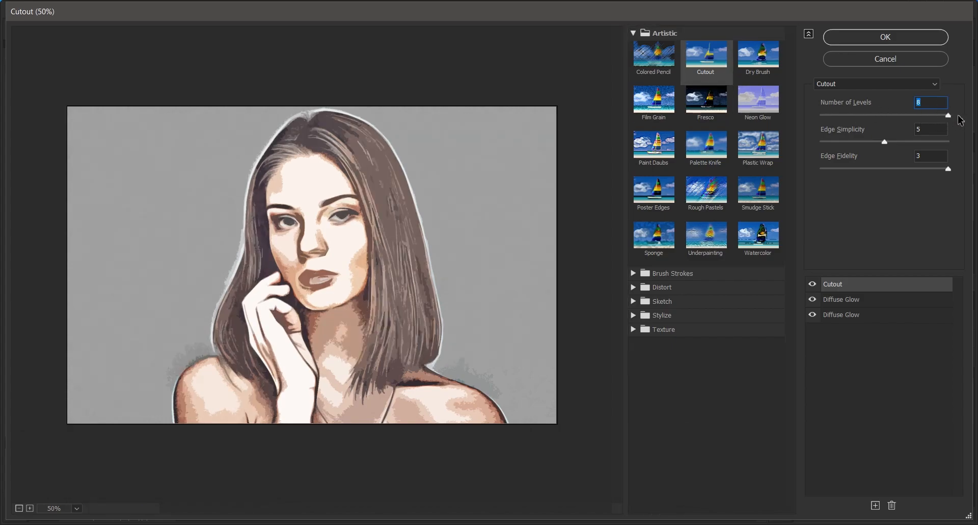
{"action": "left_click", "coordinate": [884, 142]}
{"action": "left_click", "coordinate": [927, 41]}
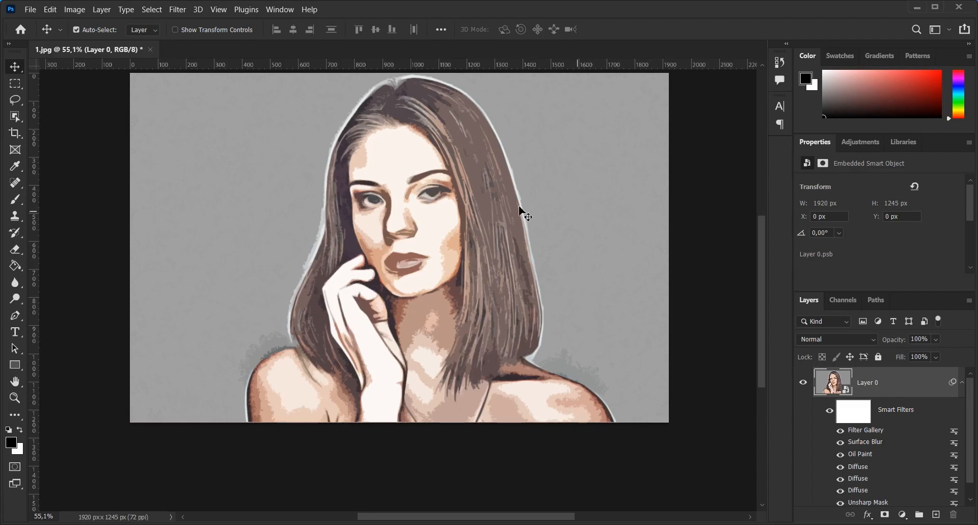
Step: Apply a Brightness/Contrast adjustment to the smart object with brightness 0 and contrast 100
{"action": "left_click", "coordinate": [76, 9]}
{"action": "mouse_move", "coordinate": [90, 45]}
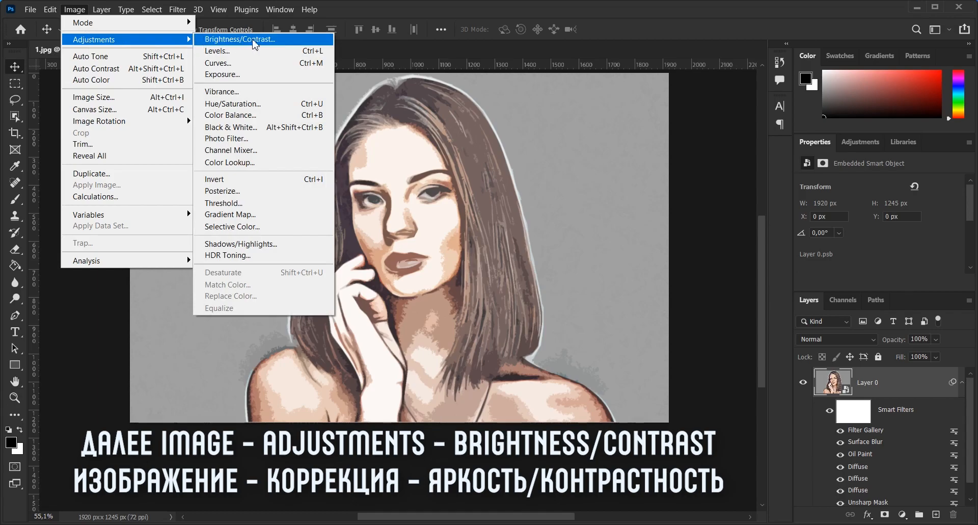
{"action": "left_click", "coordinate": [239, 39]}
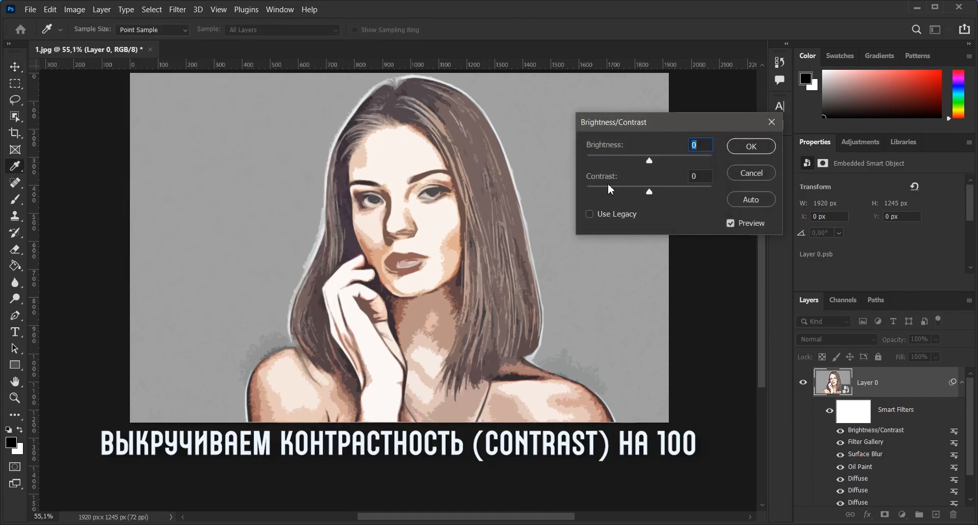
{"action": "left_click_drag", "start_coordinate": [649, 191], "coordinate": [727, 194]}
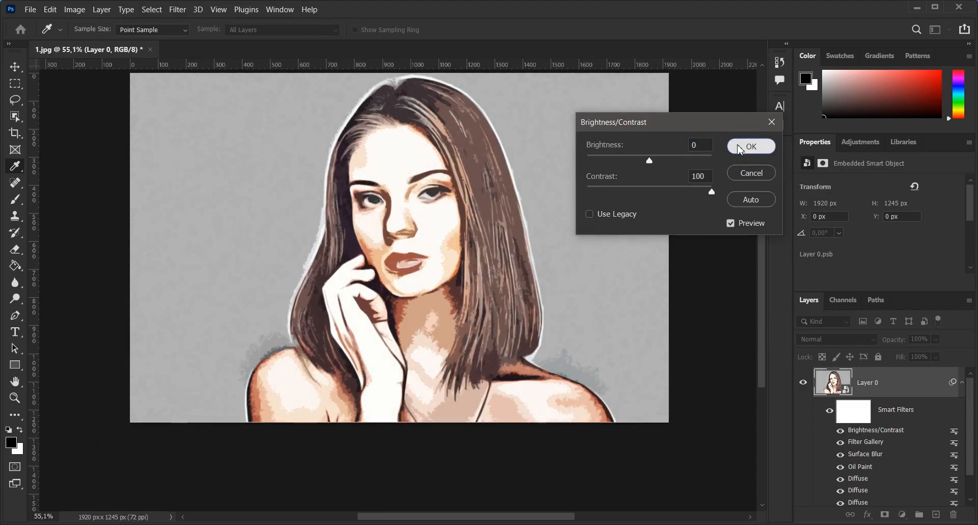
{"action": "left_click", "coordinate": [736, 147]}
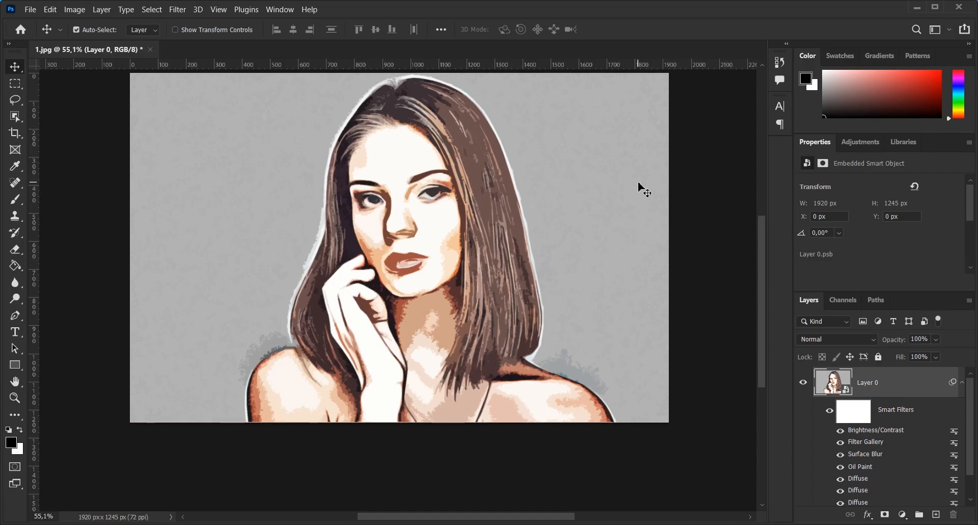
Step: Apply another Unsharp Mask filter to the smart object with amount 100%, radius 5 pixels and threshold 0
{"action": "left_click", "coordinate": [177, 9]}
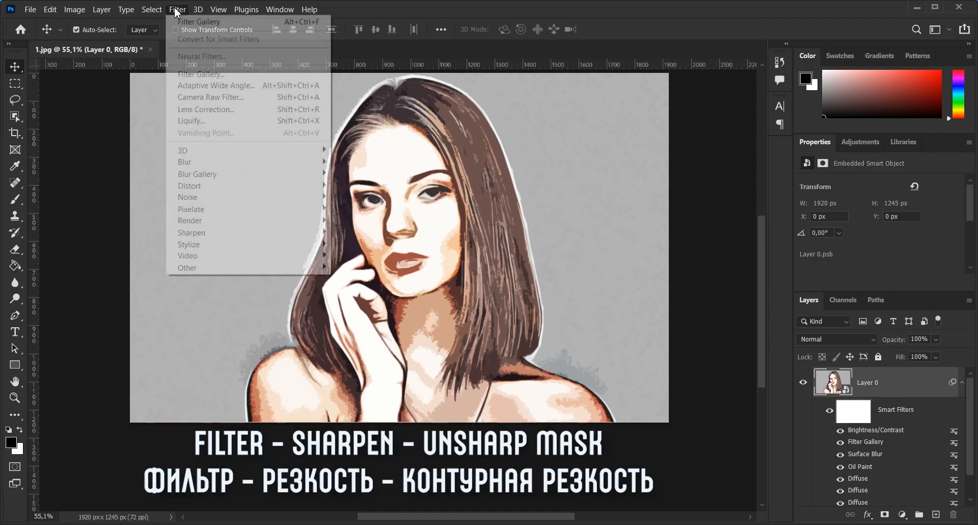
{"action": "mouse_move", "coordinate": [236, 233]}
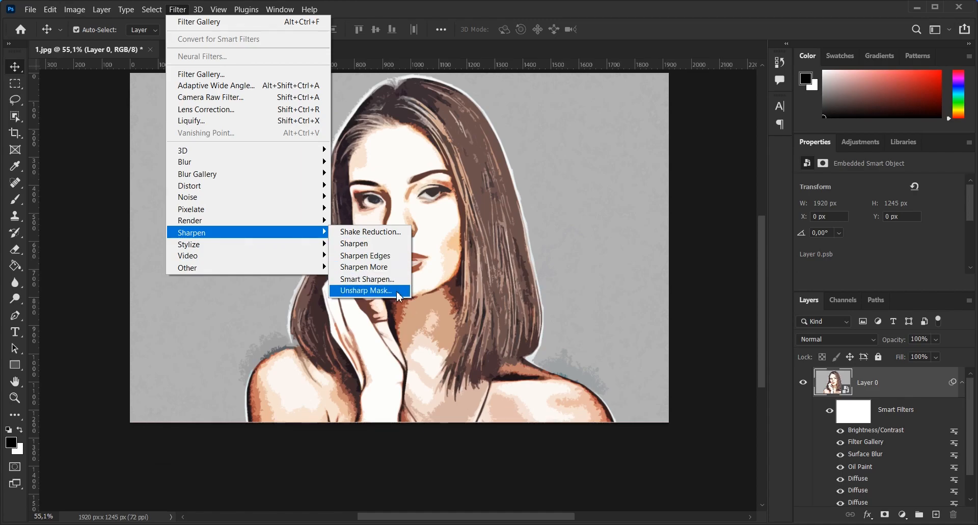
{"action": "left_click", "coordinate": [366, 290]}
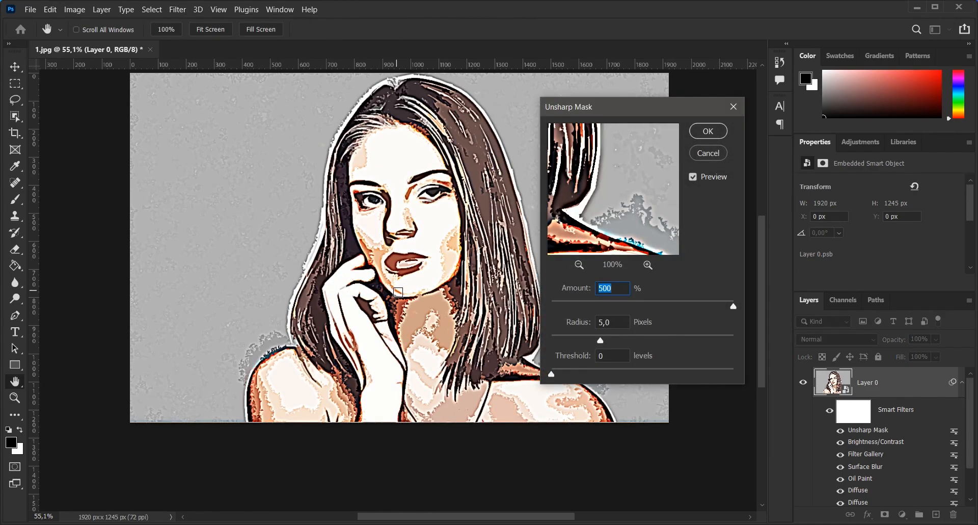
{"action": "left_click_drag", "start_coordinate": [732, 306], "coordinate": [649, 311]}
{"action": "type", "text": "100"}
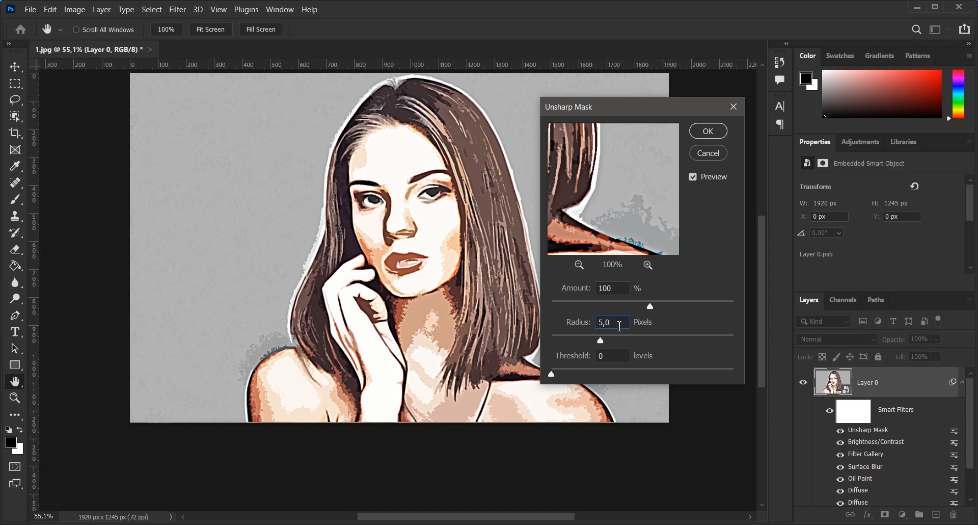
{"action": "left_click", "coordinate": [709, 132]}
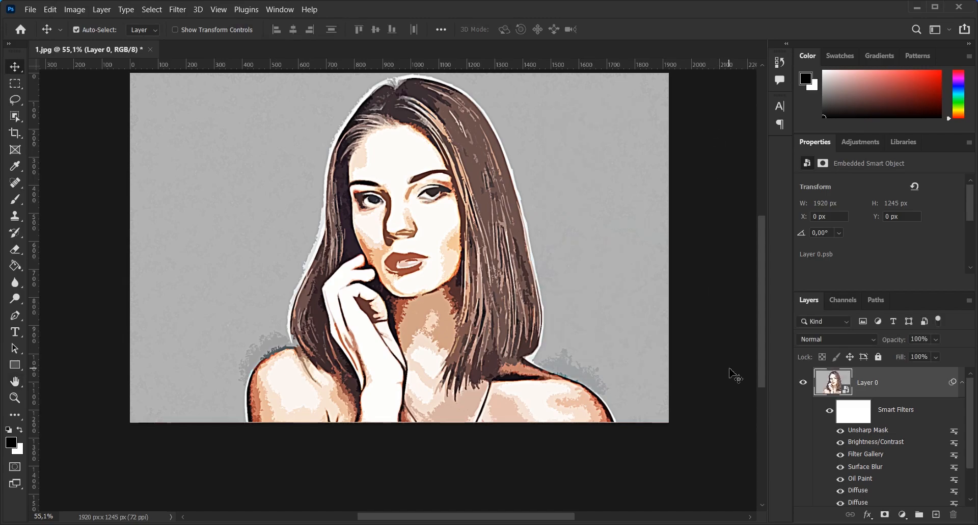
Step: Add a Levels adjustment layer above the smart object with midtones 0.9 and highlights 245
{"action": "left_click", "coordinate": [903, 514]}
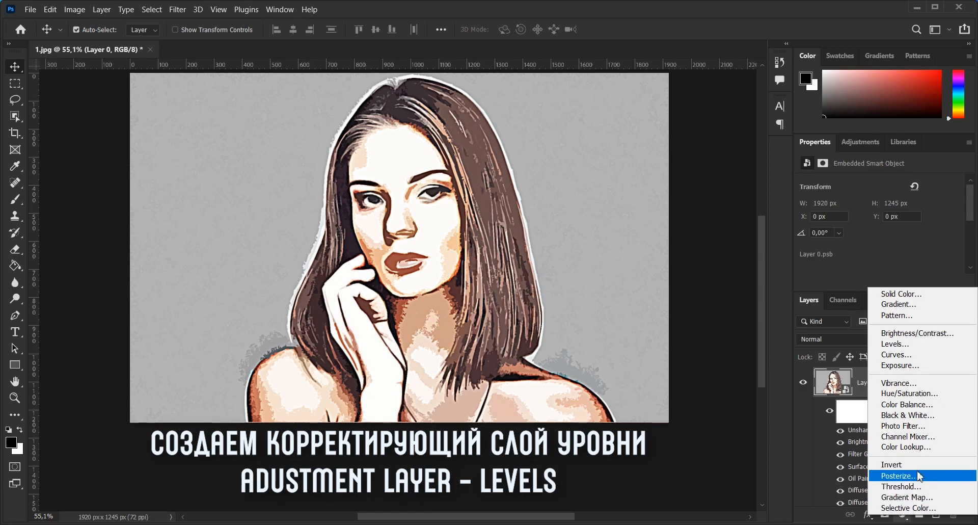
{"action": "left_click", "coordinate": [956, 346]}
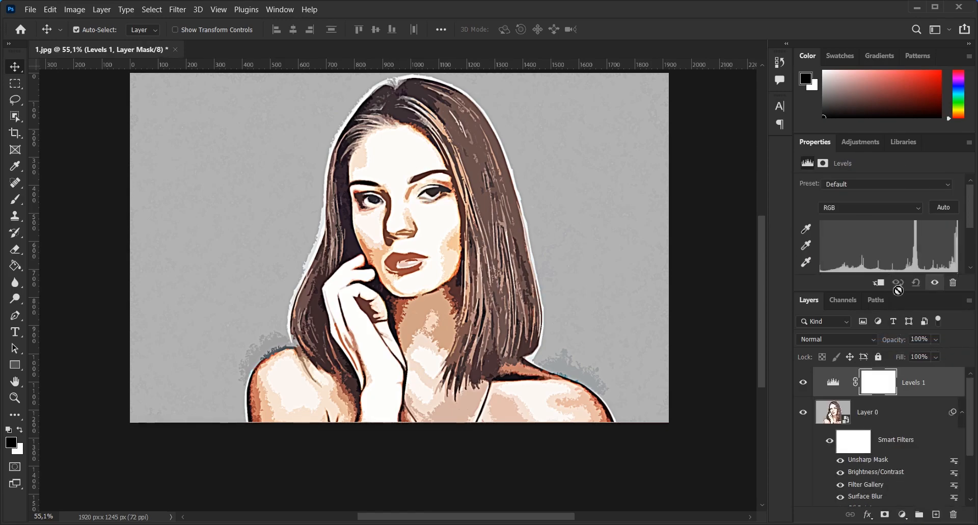
{"action": "left_click_drag", "start_coordinate": [897, 291], "coordinate": [898, 365]}
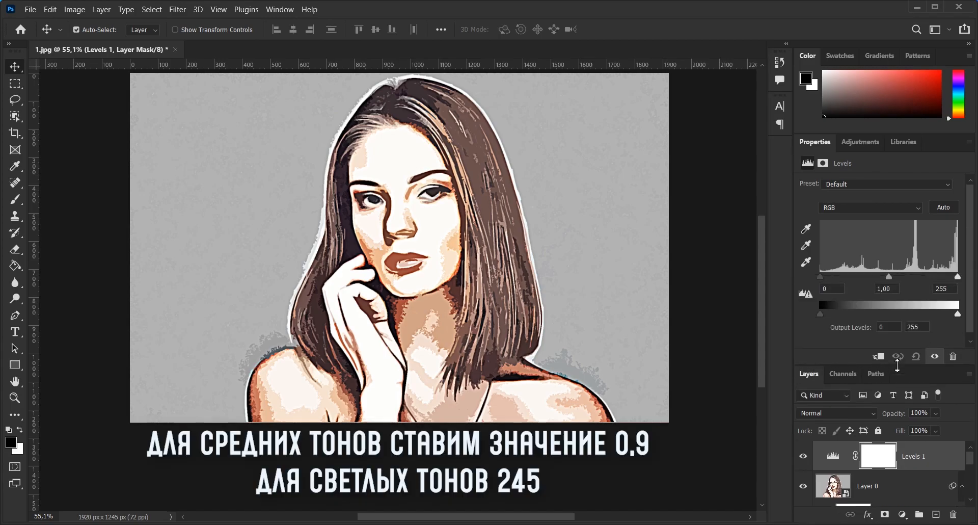
{"action": "left_click", "coordinate": [898, 291]}
{"action": "type", "text": "0,9"}
{"action": "left_click", "coordinate": [935, 289]}
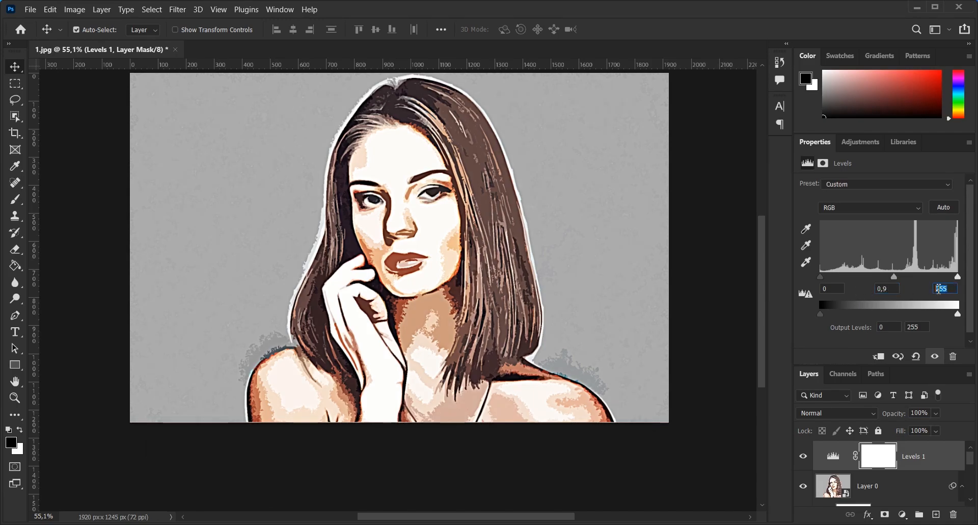
{"action": "type", "text": "245"}
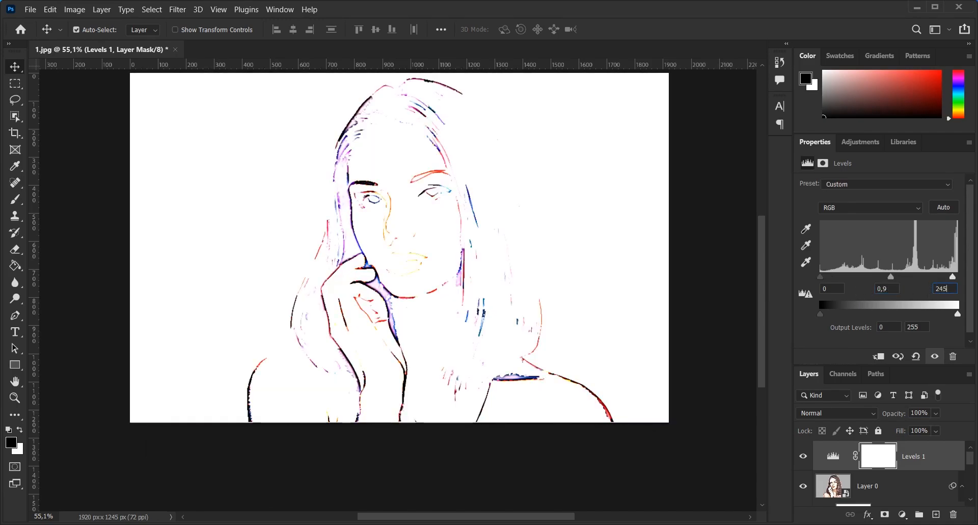
{"action": "key", "text": "Return"}
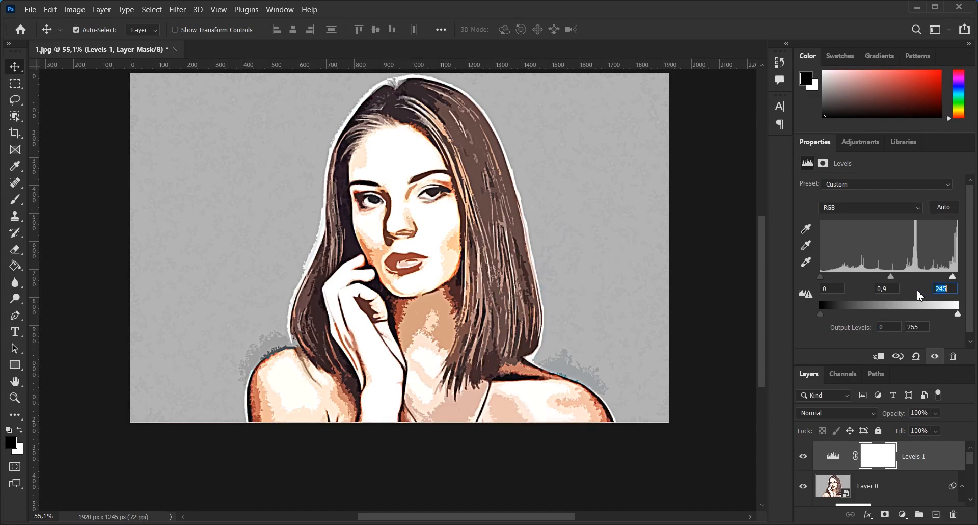
{"action": "left_click_drag", "start_coordinate": [895, 365], "coordinate": [893, 267]}
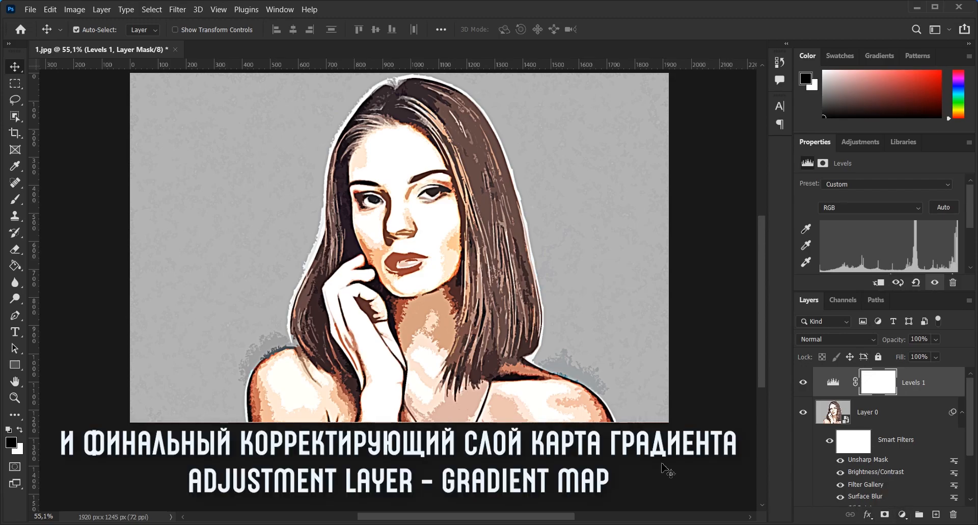
Step: Add a Gradient Map adjustment layer with the Color blend mode and open its gradient for editing
{"action": "left_click", "coordinate": [902, 514]}
{"action": "left_click", "coordinate": [909, 501]}
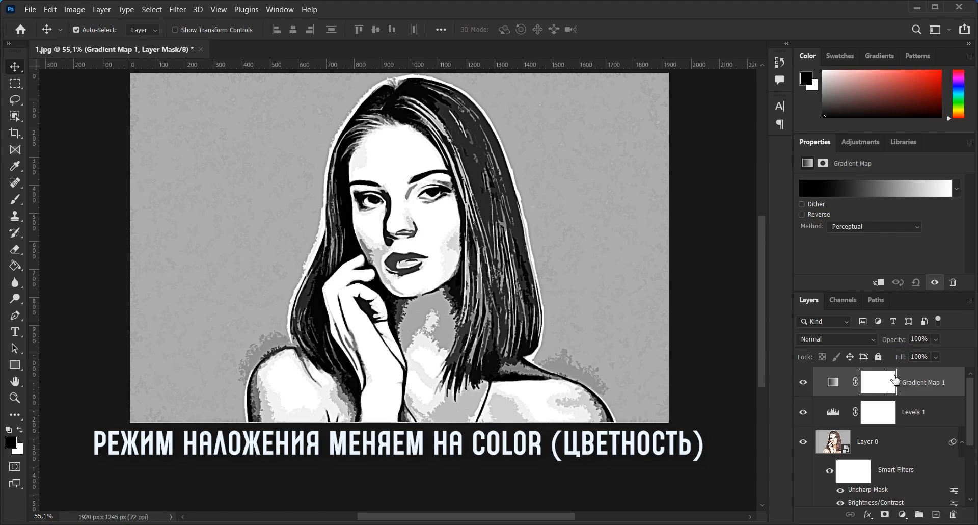
{"action": "left_click", "coordinate": [876, 343]}
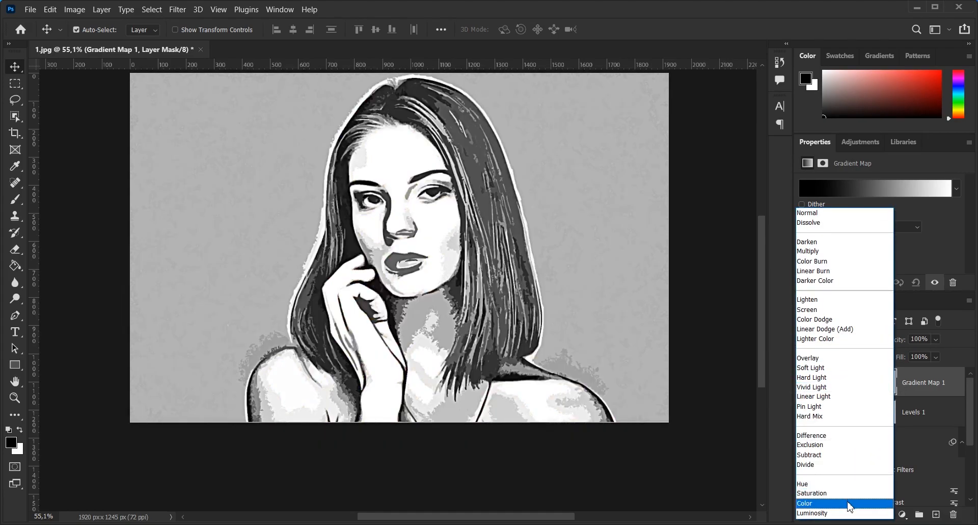
{"action": "left_click", "coordinate": [850, 505]}
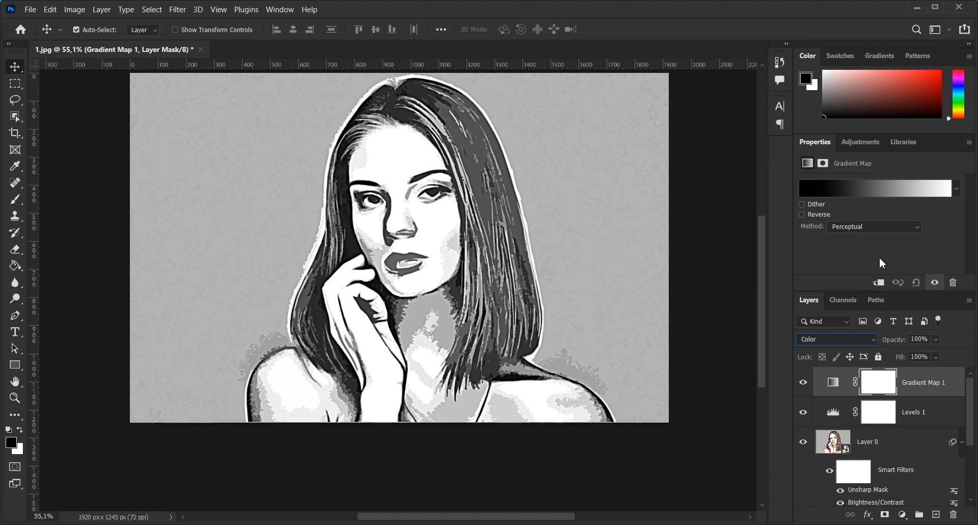
{"action": "left_click", "coordinate": [876, 192]}
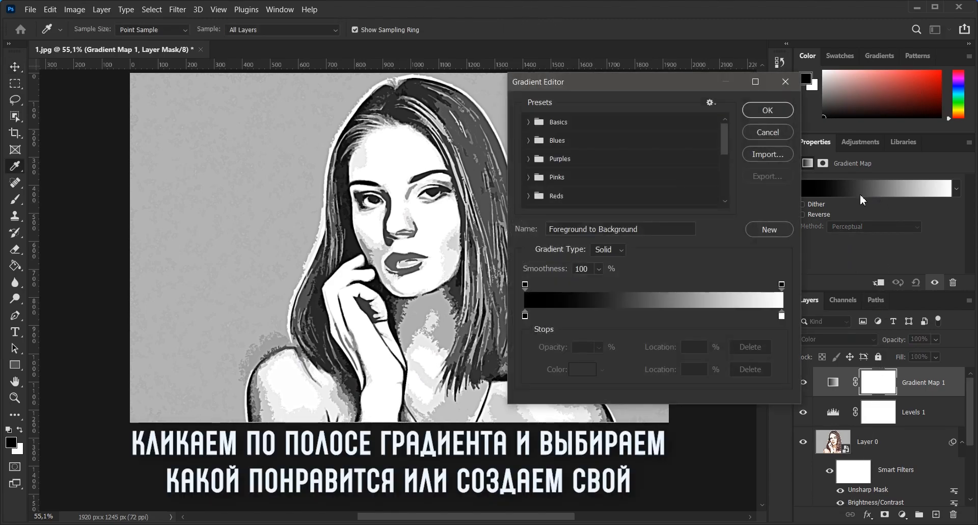
Step: Try the Blues gradient presets Blue_12, Blue_30 and Blue_31 on the gradient map
{"action": "left_click", "coordinate": [528, 140]}
{"action": "left_click", "coordinate": [585, 180]}
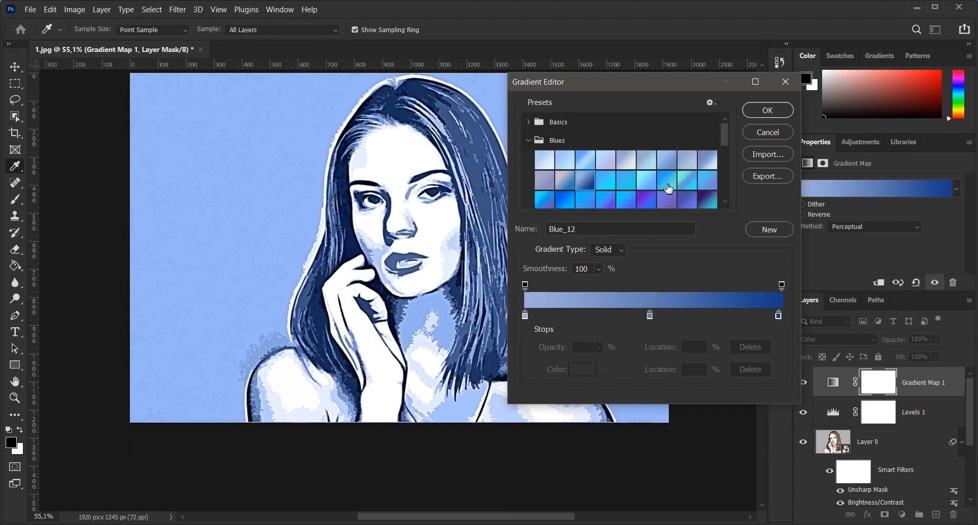
{"action": "scroll", "coordinate": [667, 189], "scroll_direction": "down", "scroll_amount": 1}
{"action": "scroll", "coordinate": [669, 188], "scroll_direction": "down", "scroll_amount": 1}
{"action": "left_click", "coordinate": [581, 182]}
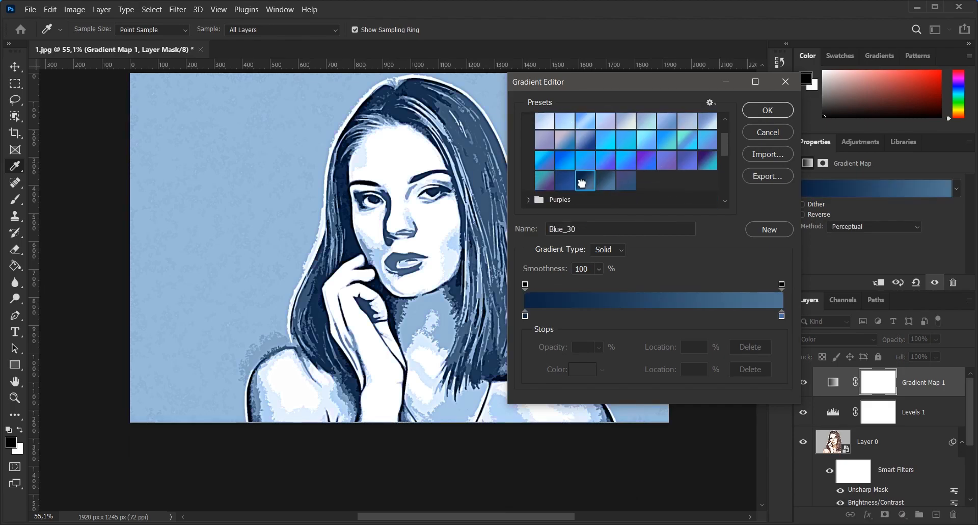
{"action": "left_click", "coordinate": [606, 181]}
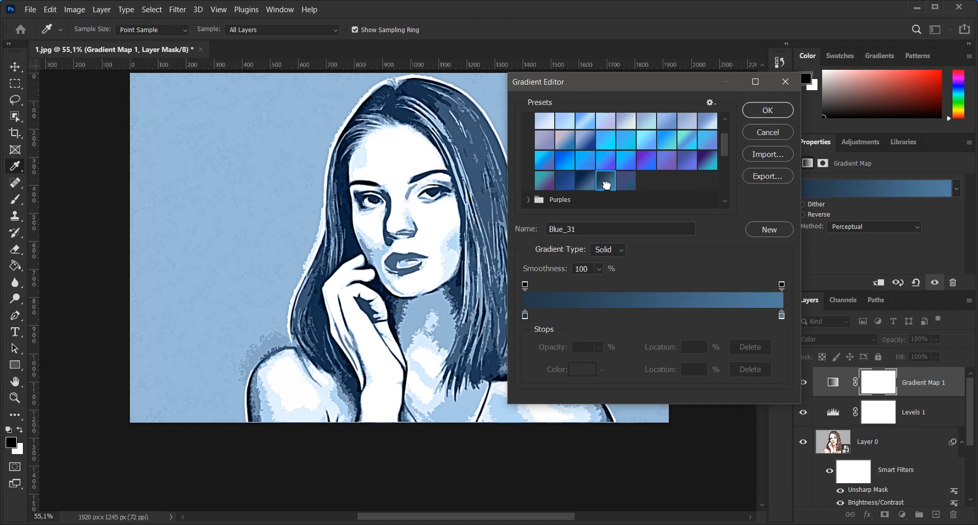
Step: Try several Reds gradient presets on the gradient map, including Red_05 and Red_02
{"action": "scroll", "coordinate": [646, 182], "scroll_direction": "down", "scroll_amount": 3}
{"action": "left_click", "coordinate": [528, 185]}
{"action": "scroll", "coordinate": [540, 187], "scroll_direction": "down", "scroll_amount": 1}
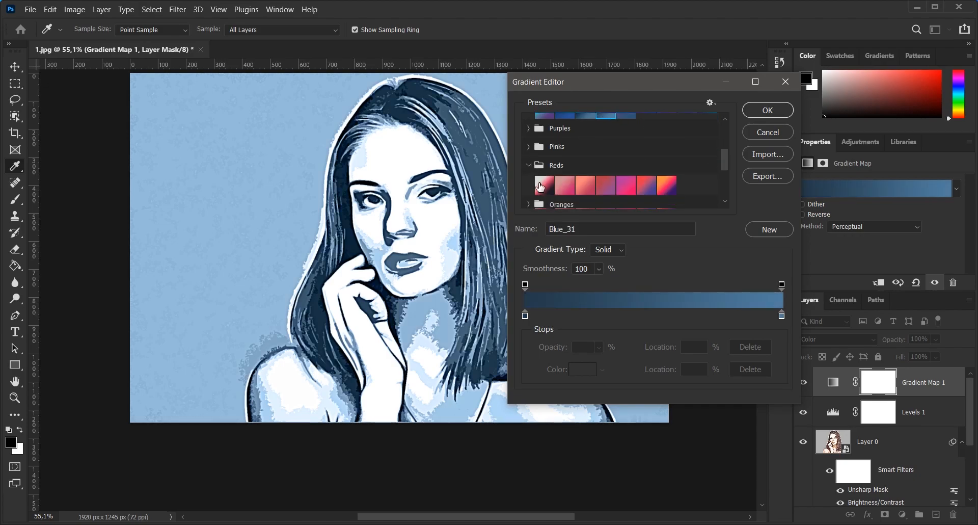
{"action": "left_click", "coordinate": [642, 187]}
{"action": "left_click", "coordinate": [625, 186]}
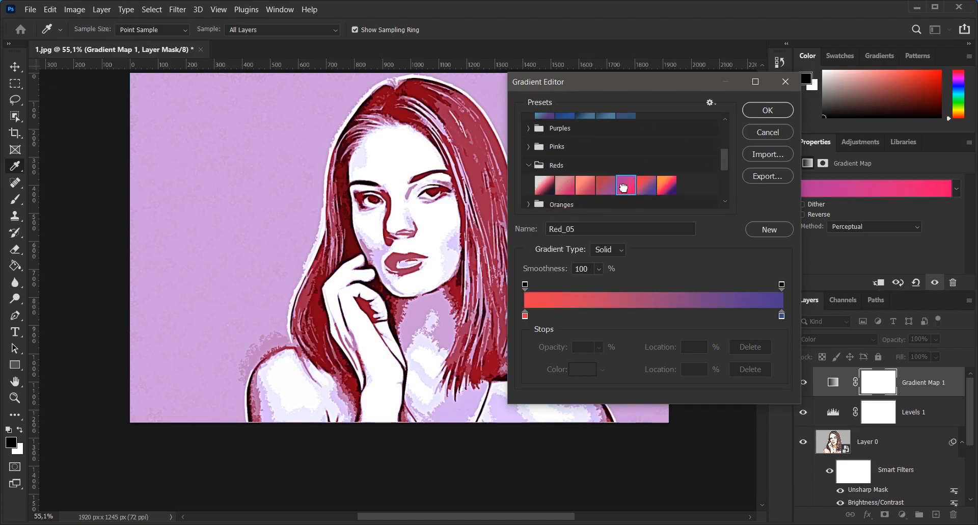
{"action": "left_click", "coordinate": [571, 188]}
Step: Apply the Pastels_05 gradient preset to the gradient map
{"action": "scroll", "coordinate": [571, 186], "scroll_direction": "down", "scroll_amount": 5}
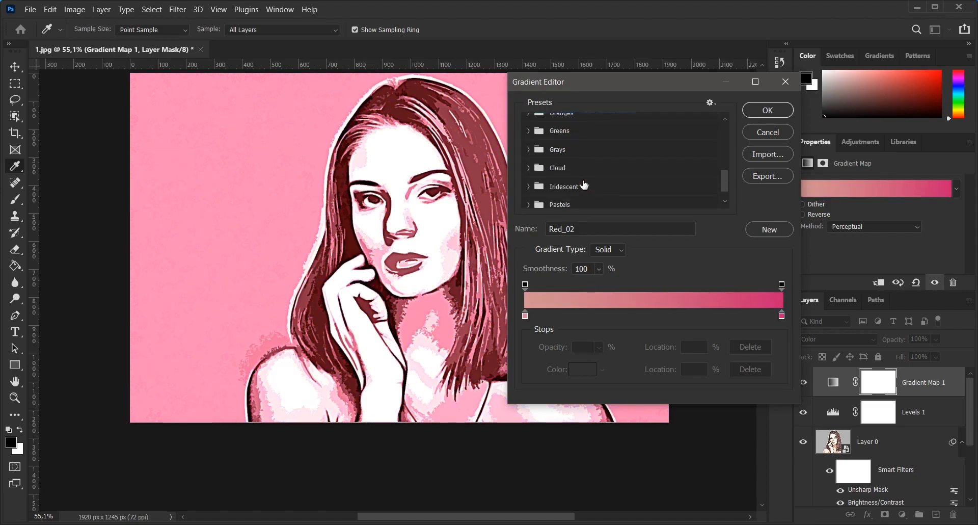
{"action": "left_click", "coordinate": [529, 184]}
{"action": "scroll", "coordinate": [608, 185], "scroll_direction": "down", "scroll_amount": 1}
{"action": "left_click", "coordinate": [584, 179]}
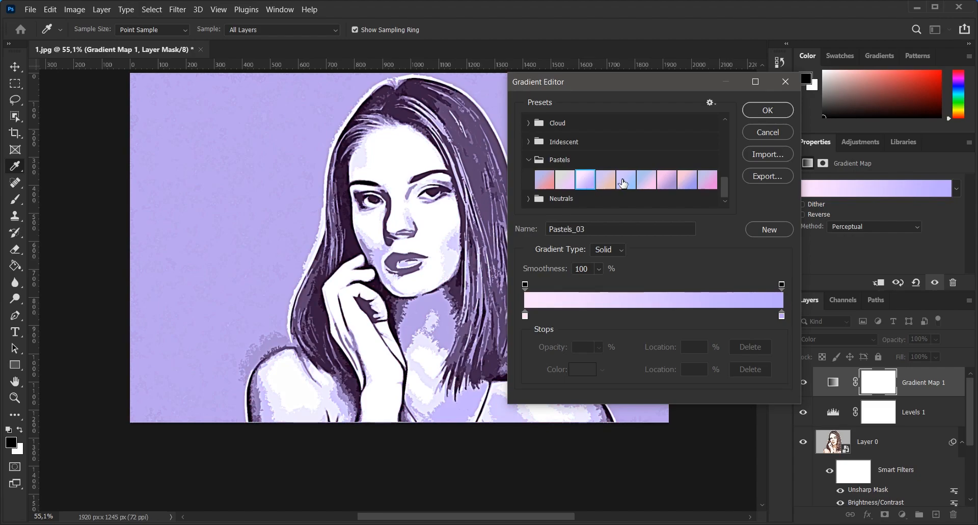
{"action": "left_click", "coordinate": [627, 180]}
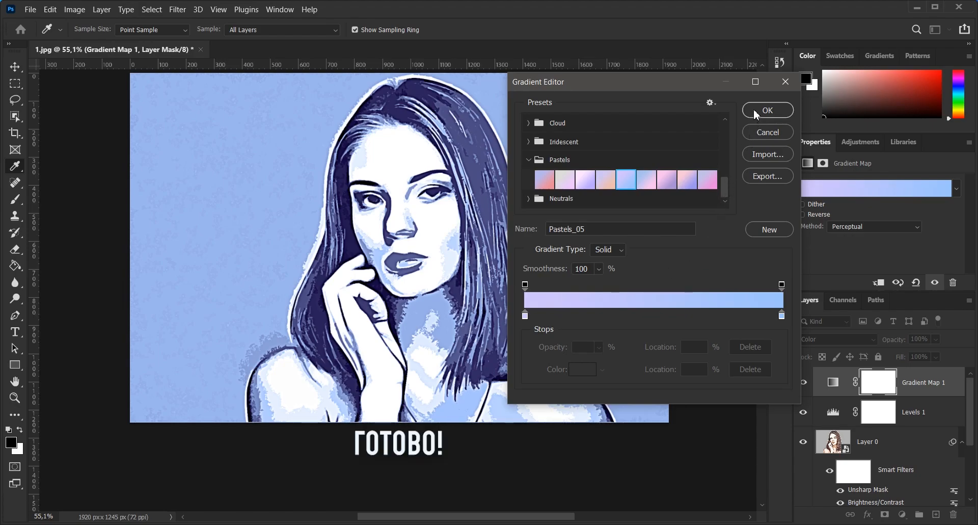
{"action": "left_click", "coordinate": [757, 112]}
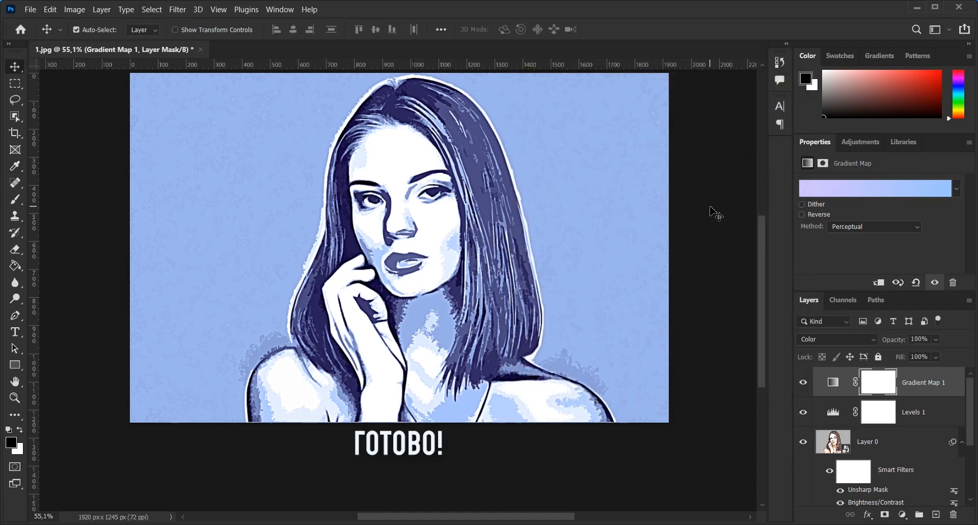